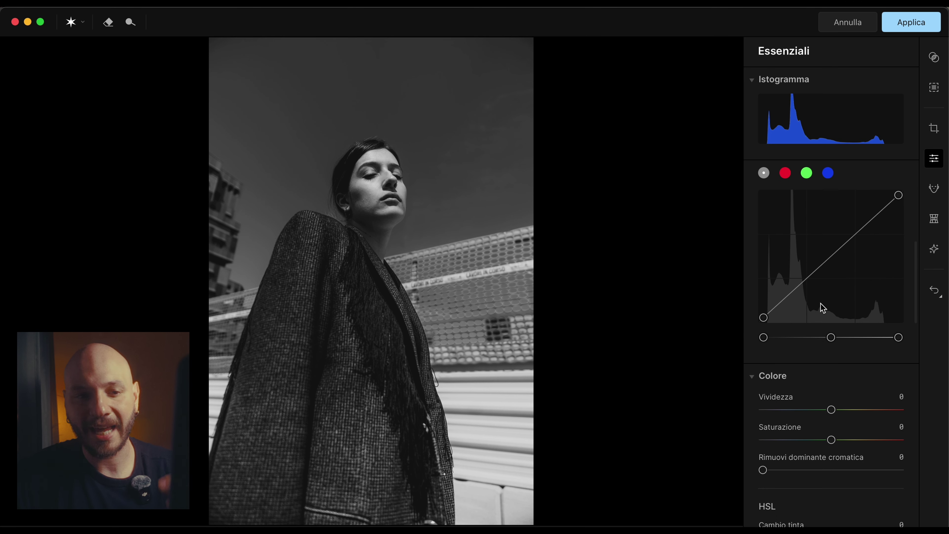
Switch from the Essenziali adjustments to the Ritocca retouching tools.
scroll(820, 309, down, 10)
scroll(821, 308, up, 20)
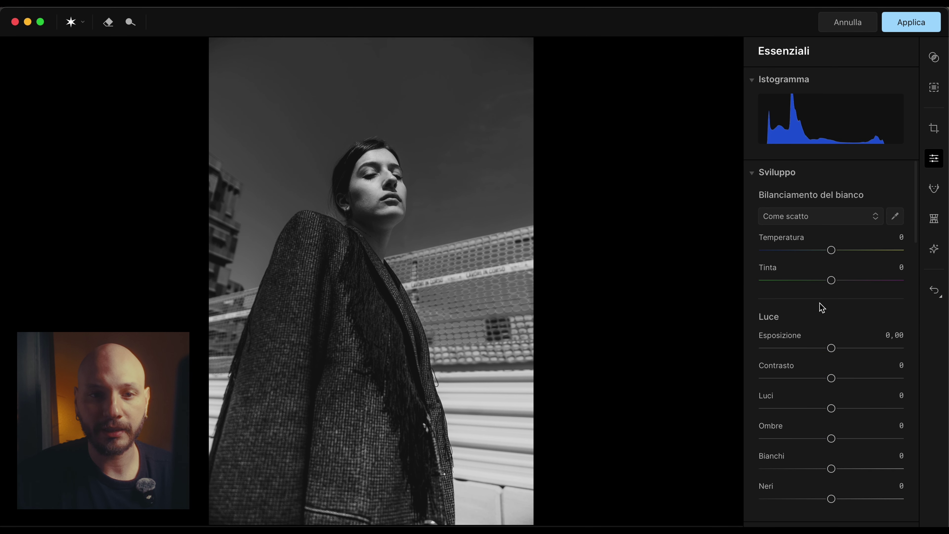
click(933, 190)
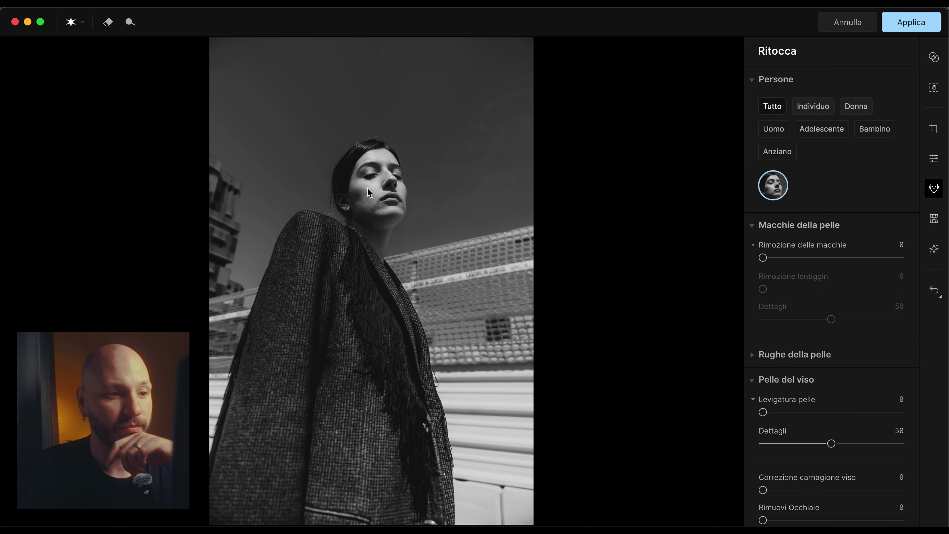
Remove the skin blemishes on the woman's face with Rimozione delle macchie at 100 and its Dettagli at 95.
key(z)
drag(401, 224, 429, 257)
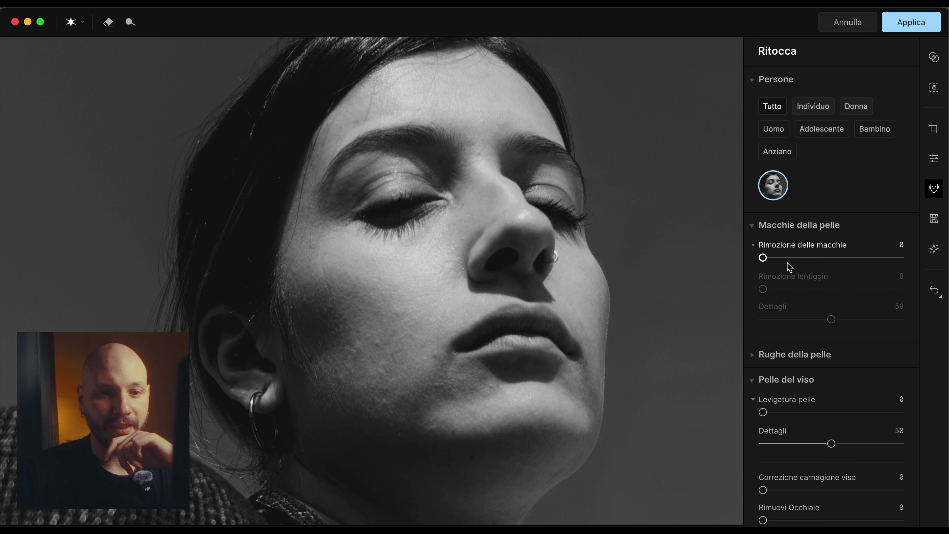
scroll(791, 264, down, 3)
scroll(798, 259, down, 1)
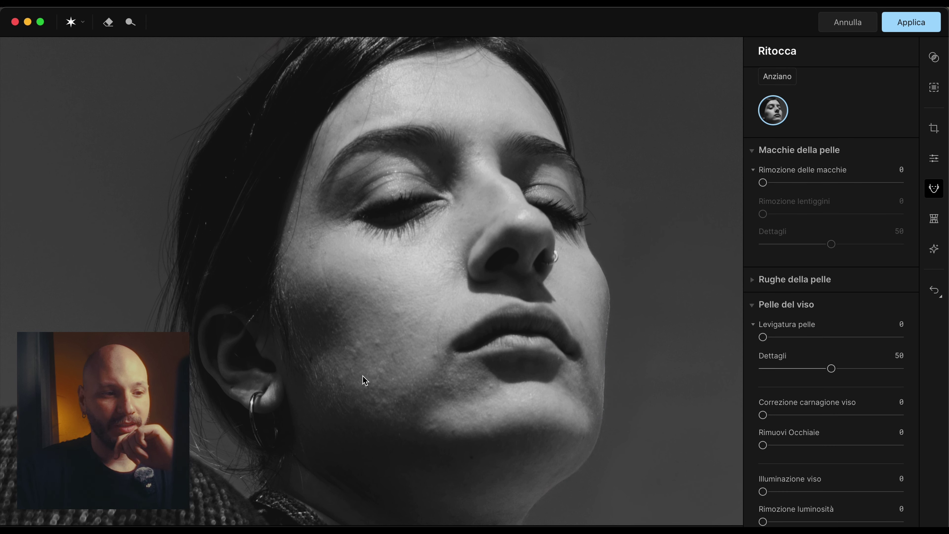
drag(790, 183, 899, 182)
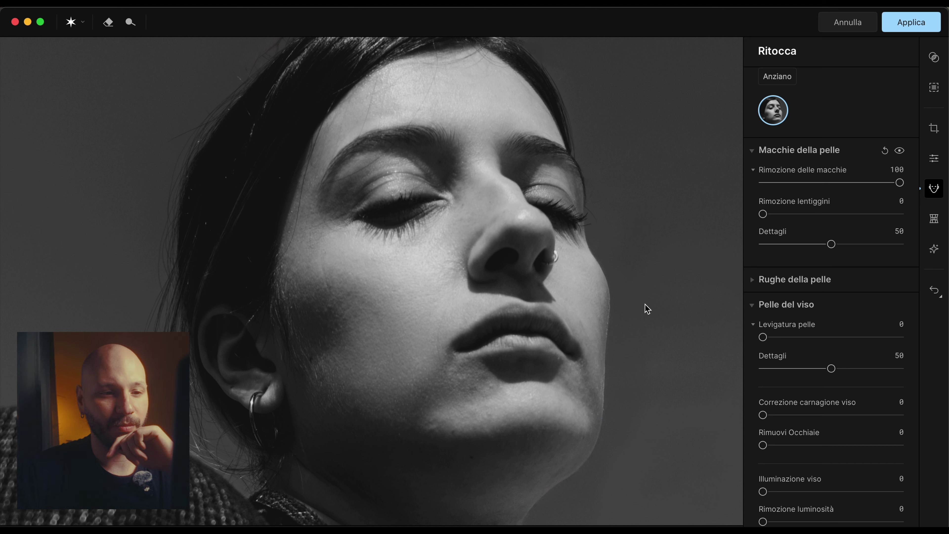
drag(850, 245, 898, 256)
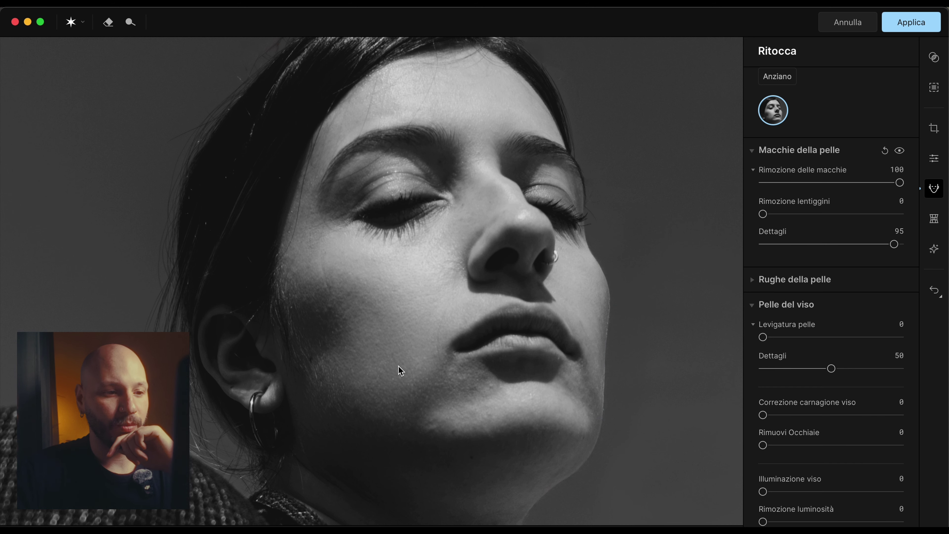
scroll(396, 363, up, 5)
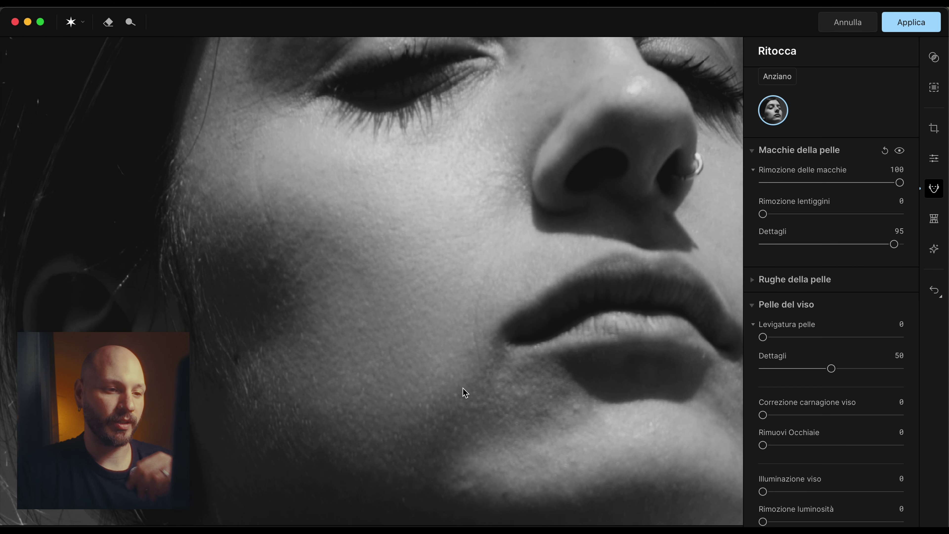
scroll(448, 329, down, 5)
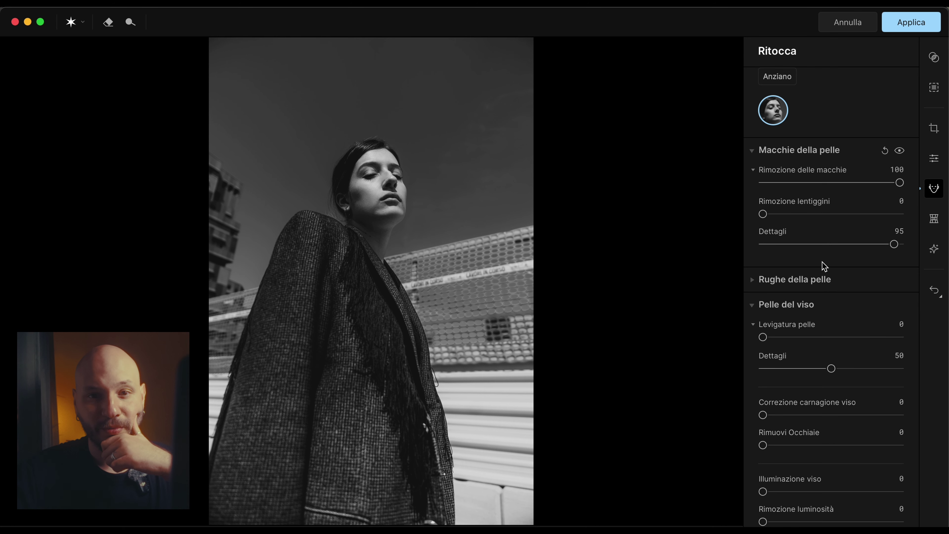
Try smoothing the face skin with Levigatura pelle at 71.
scroll(812, 330, down, 1)
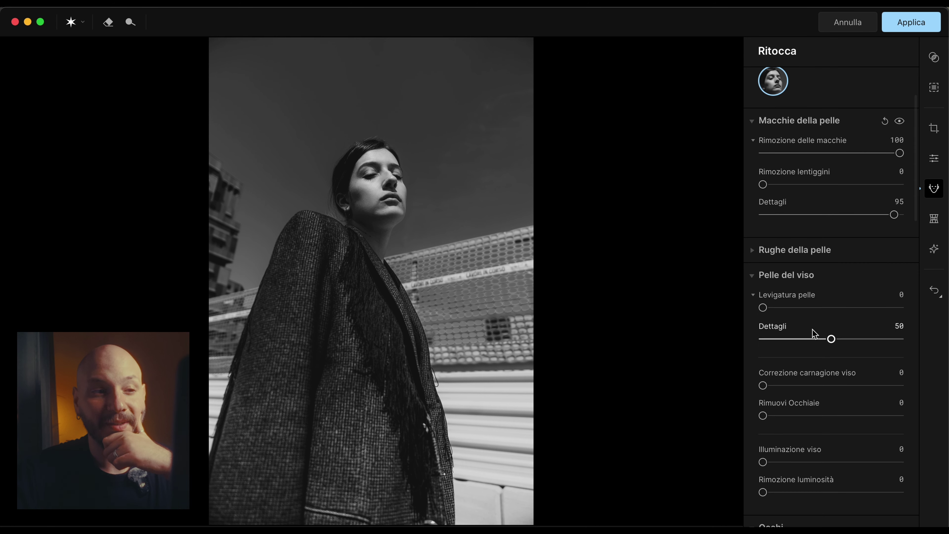
double_click(360, 167)
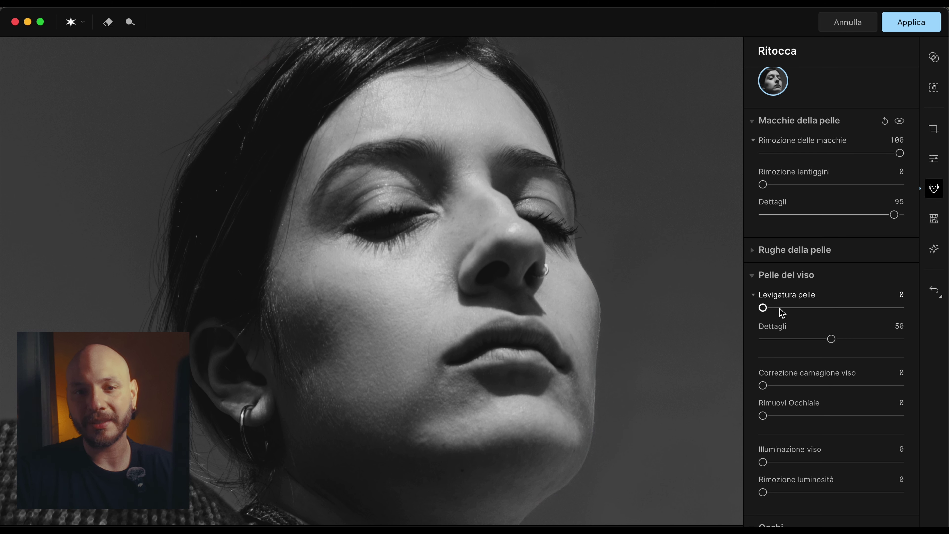
scroll(783, 310, down, 2)
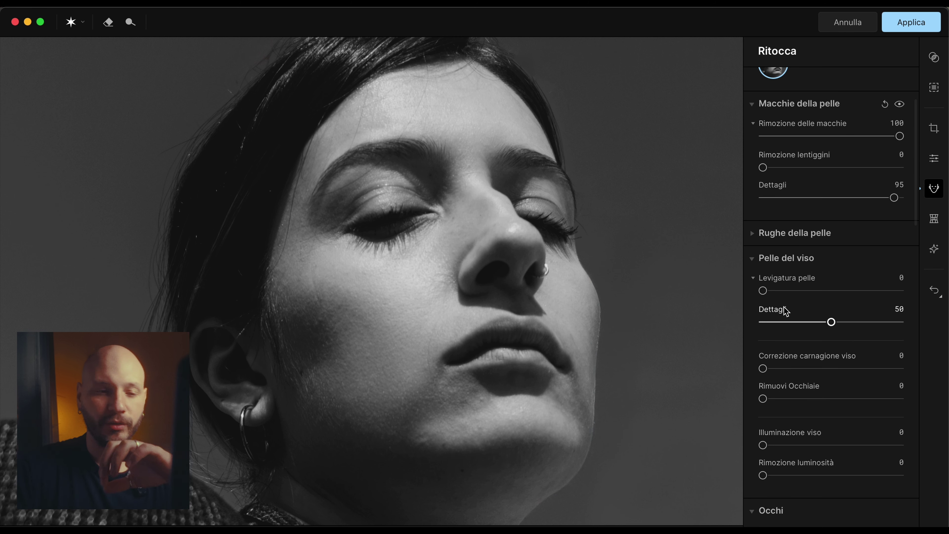
scroll(783, 310, down, 3)
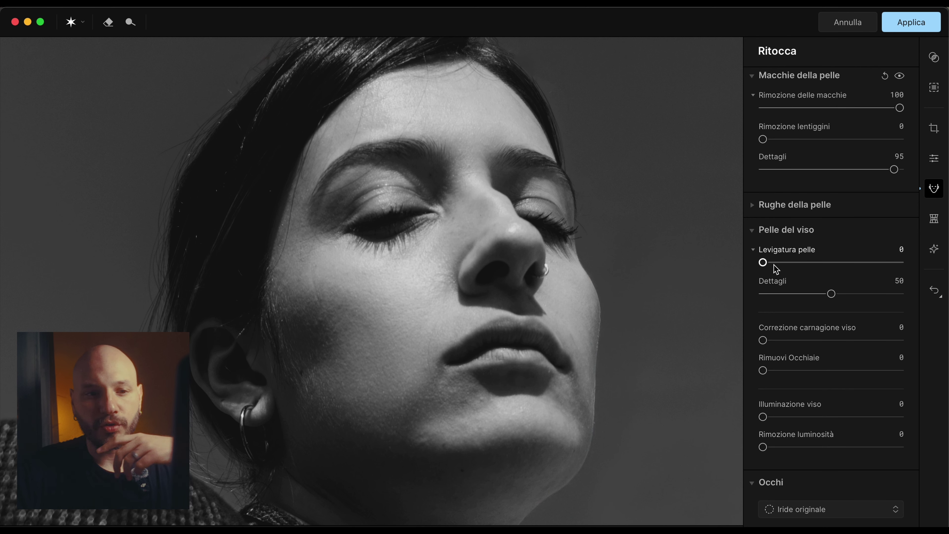
drag(779, 266, 860, 265)
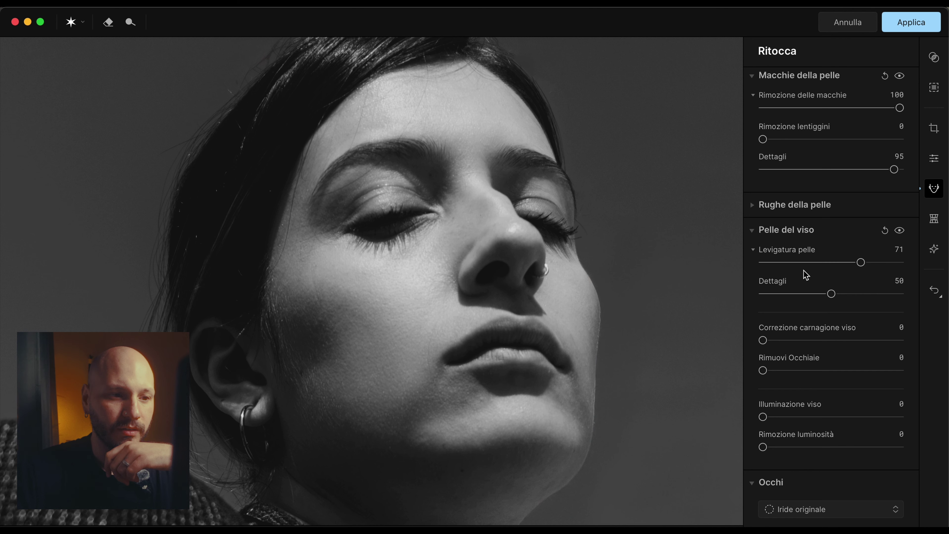
click(417, 306)
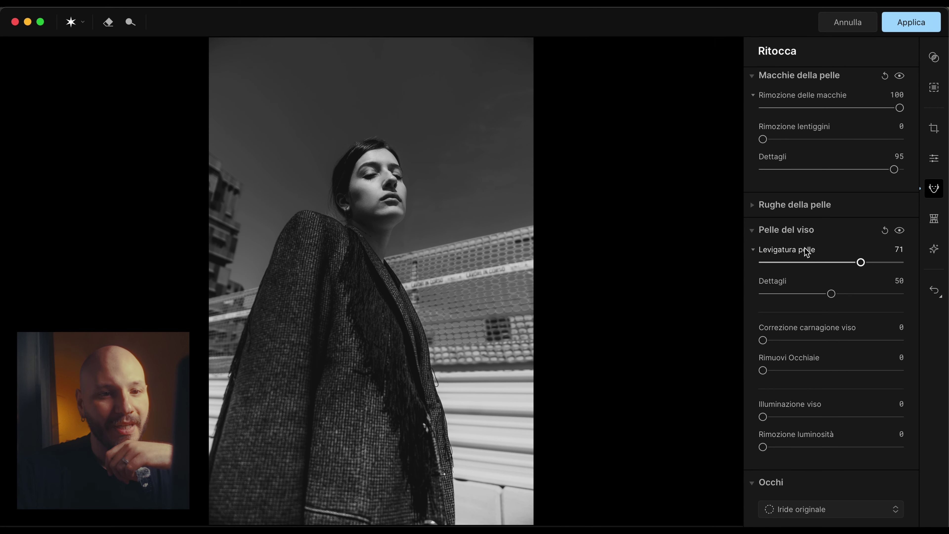
Set the face skin's Dettagli to 83 and reduce Levigatura pelle to 3.
click(423, 206)
drag(831, 293, 876, 294)
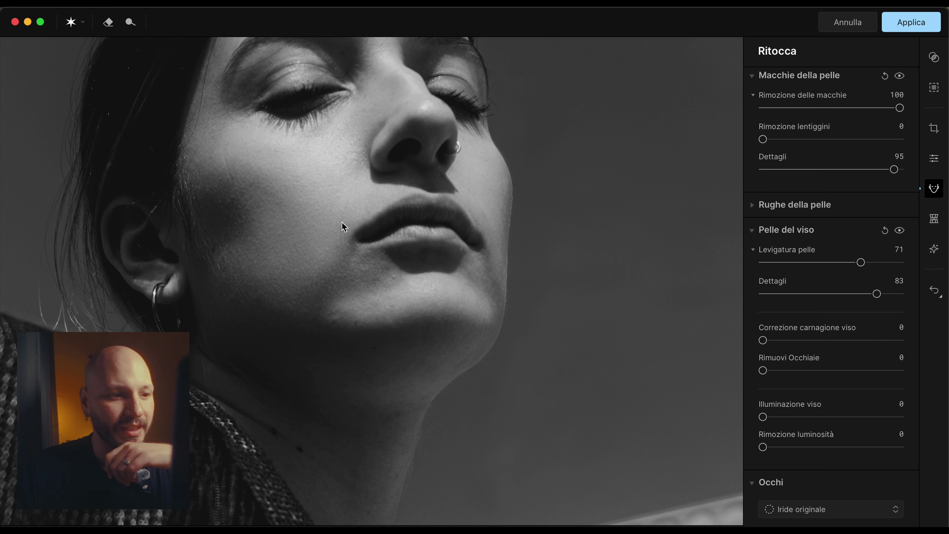
drag(825, 263, 768, 266)
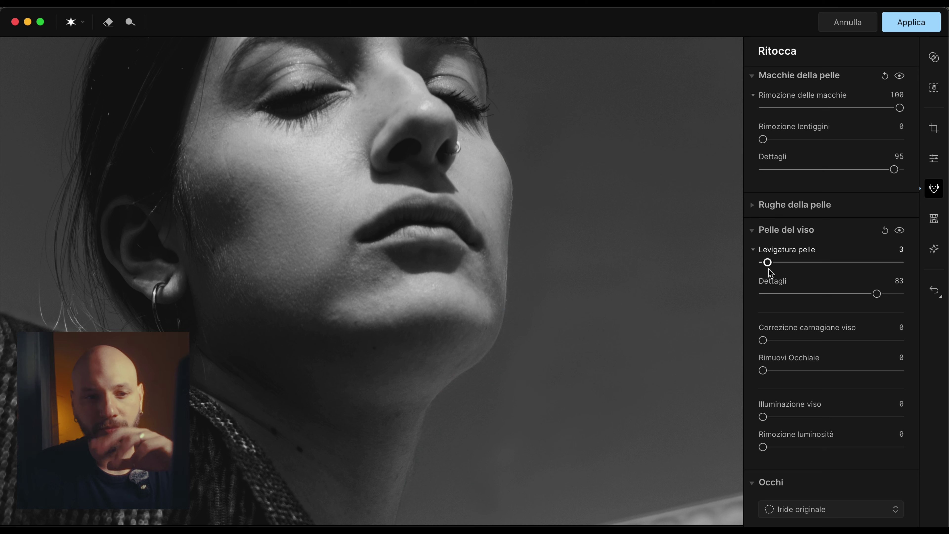
scroll(525, 243, up, 3)
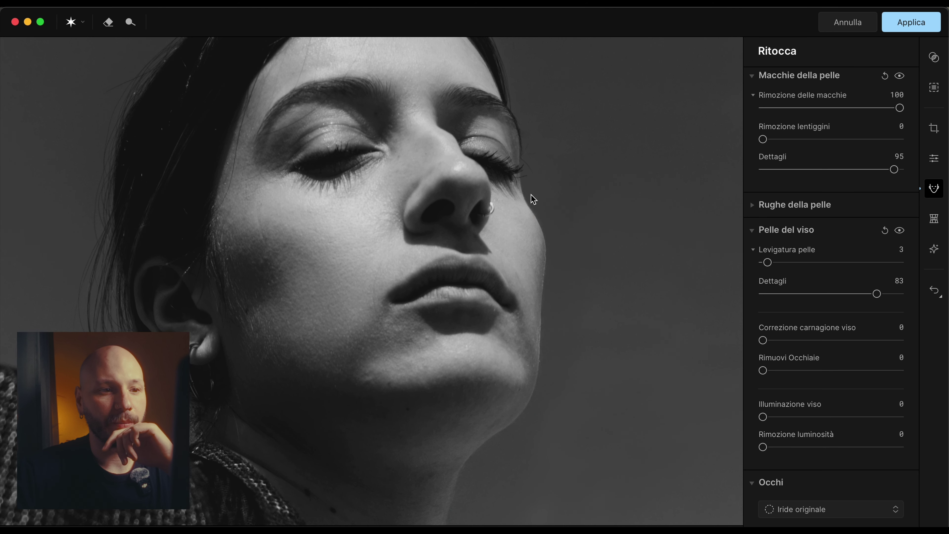
click(444, 144)
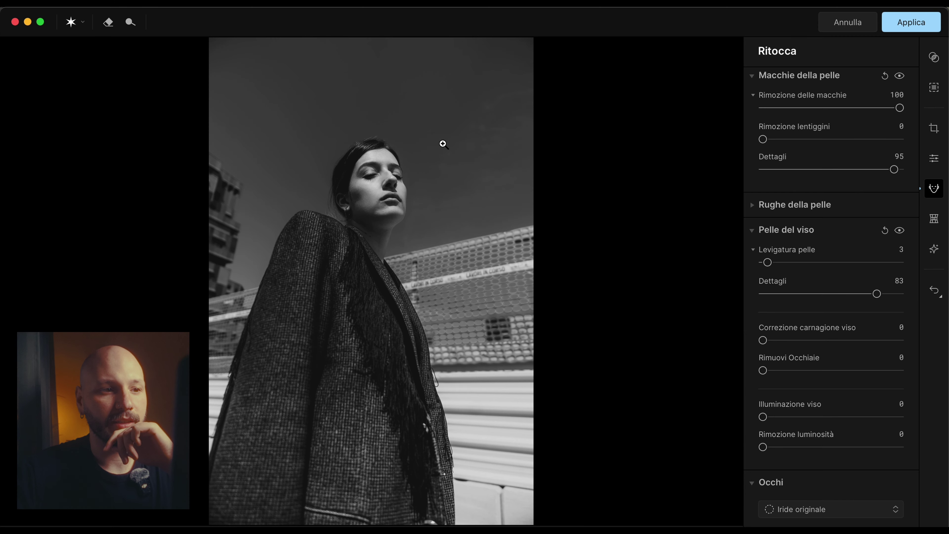
Set the face skin's Illuminazione viso to 8 and Rimozione luminosità to 29.
click(375, 177)
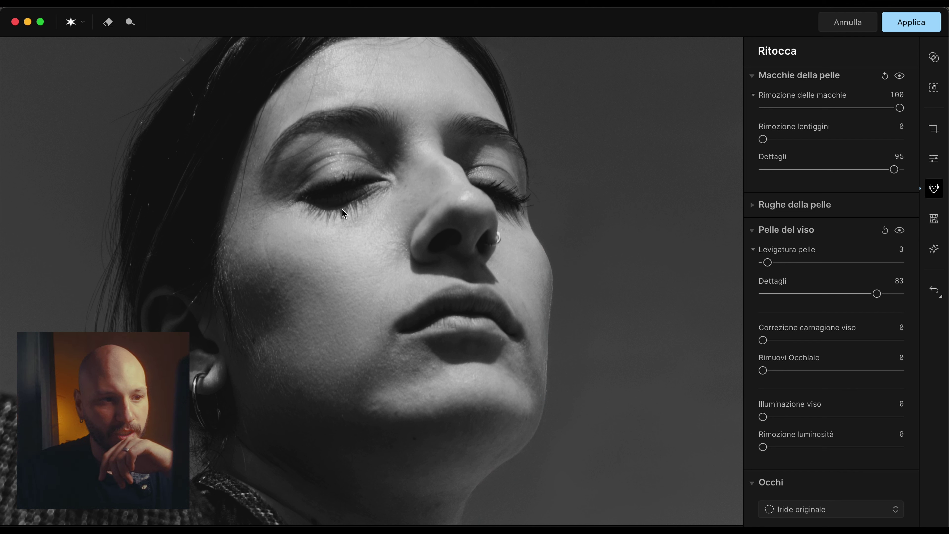
mouse_move(762, 370)
mouse_down()
mouse_move(856, 370)
mouse_move(728, 362)
mouse_up()
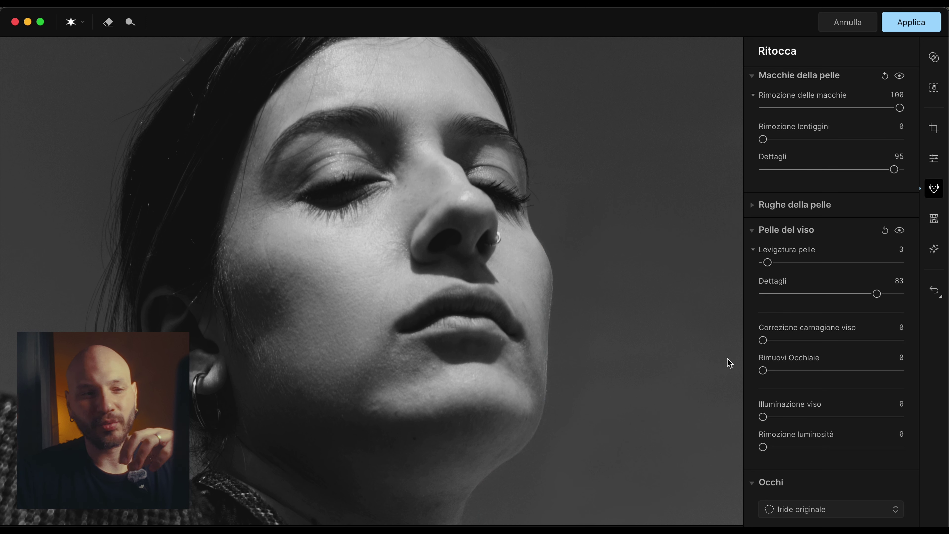
scroll(812, 359, down, 3)
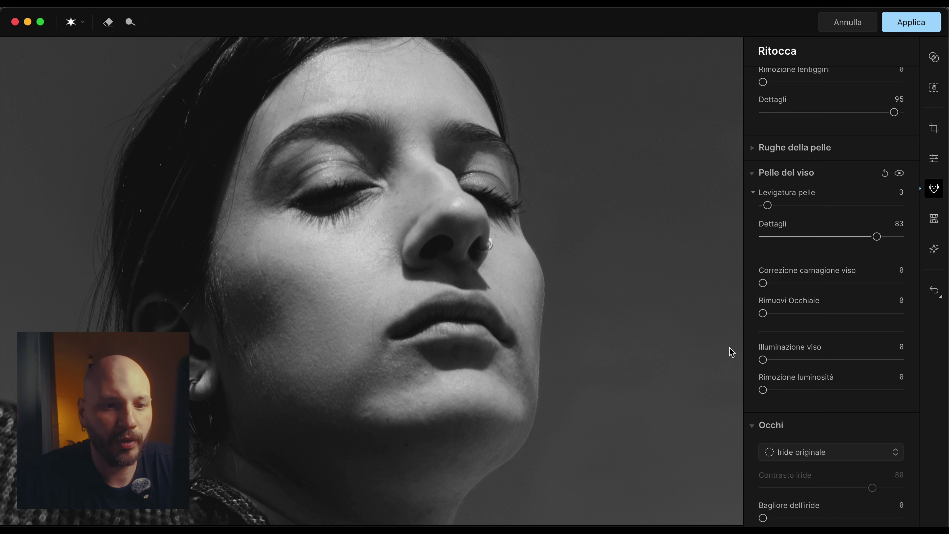
drag(773, 360, 899, 390)
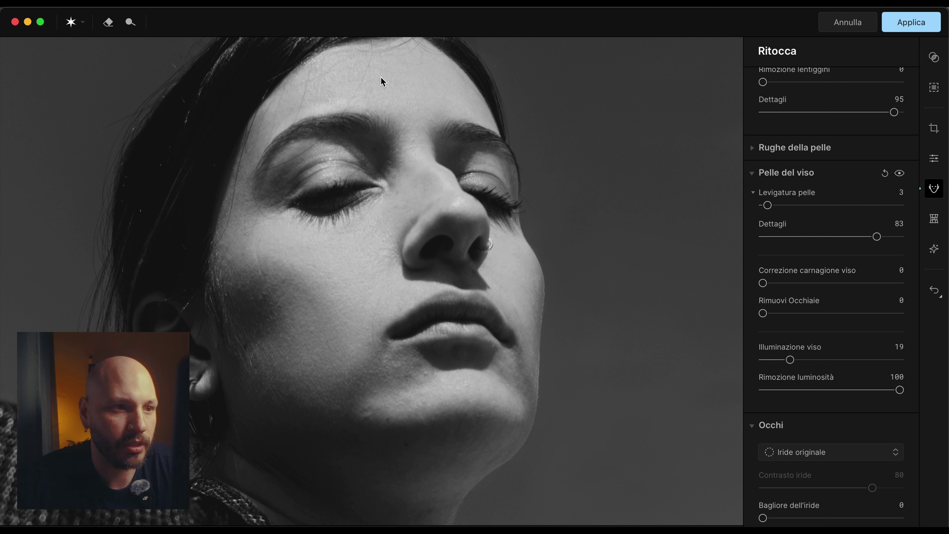
double_click(786, 390)
drag(786, 390, 774, 361)
scroll(816, 392, down, 5)
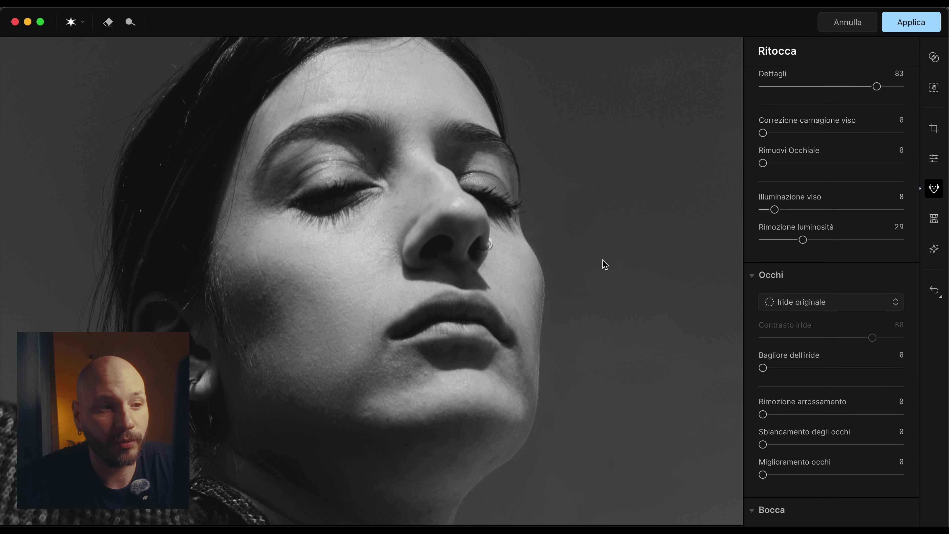
scroll(450, 224, up, 2)
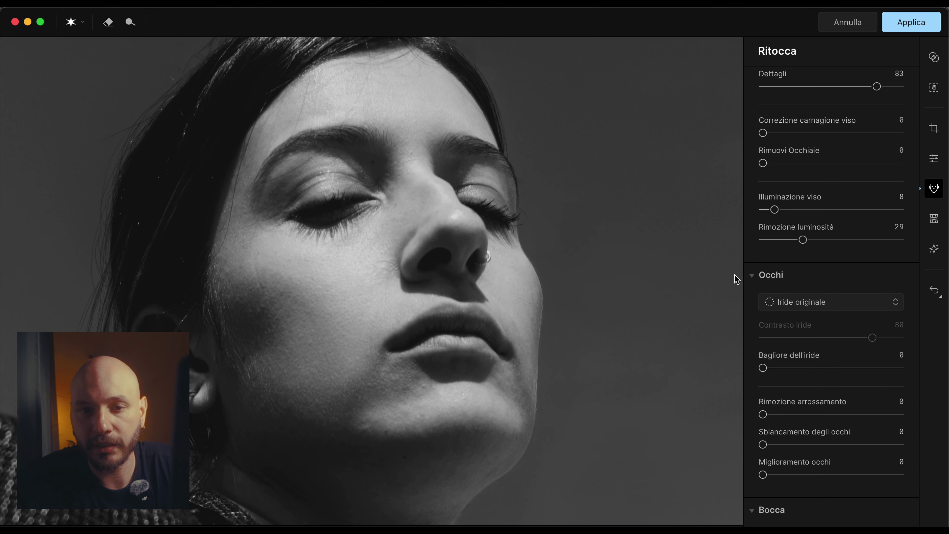
Smooth the woman's lips by setting Levigare le labbra to 36.
scroll(786, 328, down, 1)
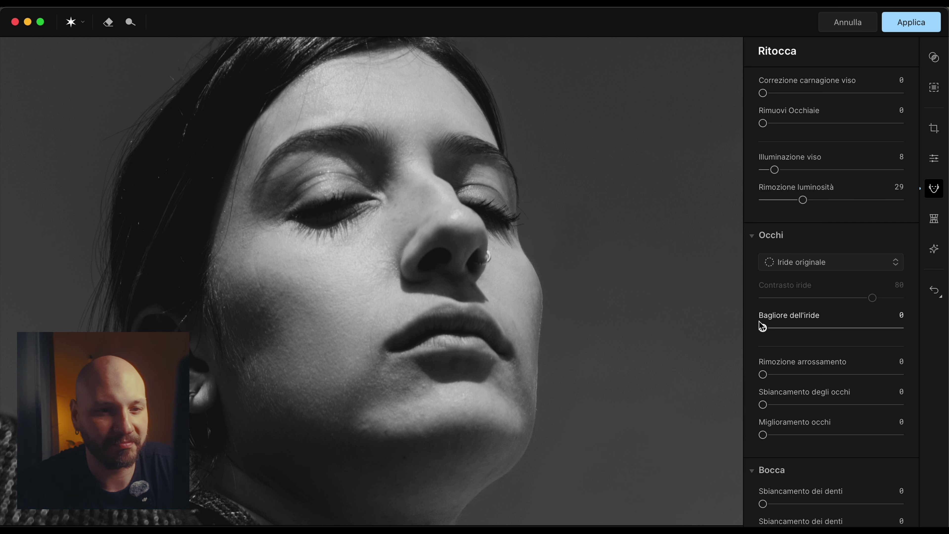
scroll(802, 346, down, 5)
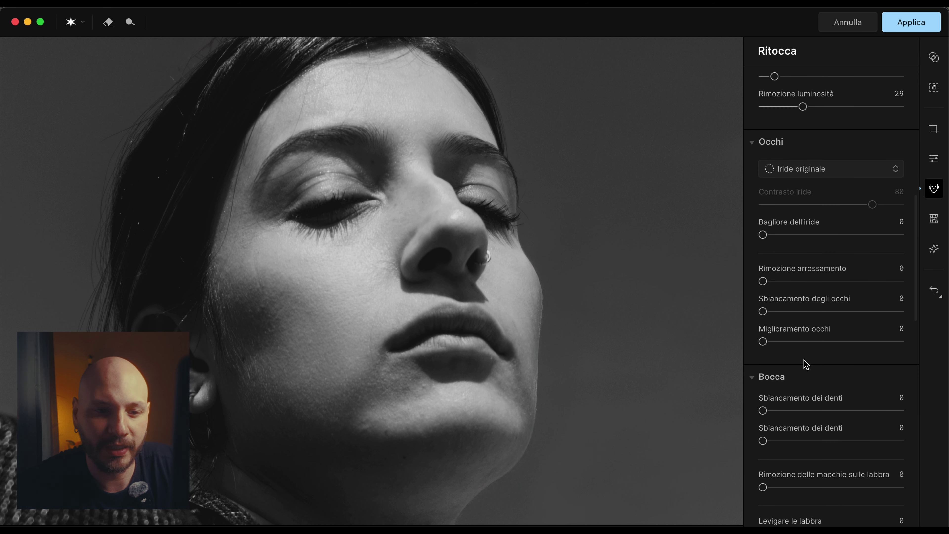
scroll(803, 360, down, 5)
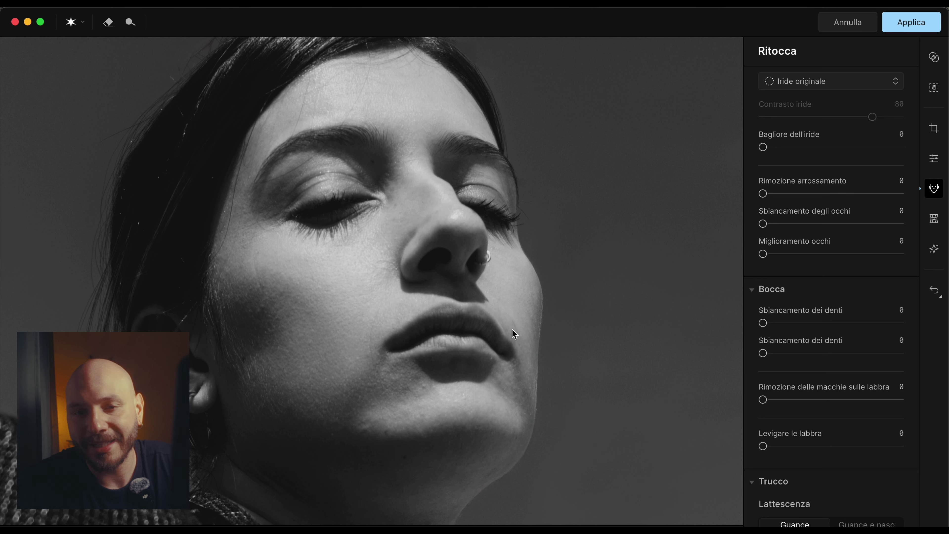
scroll(785, 372, down, 2)
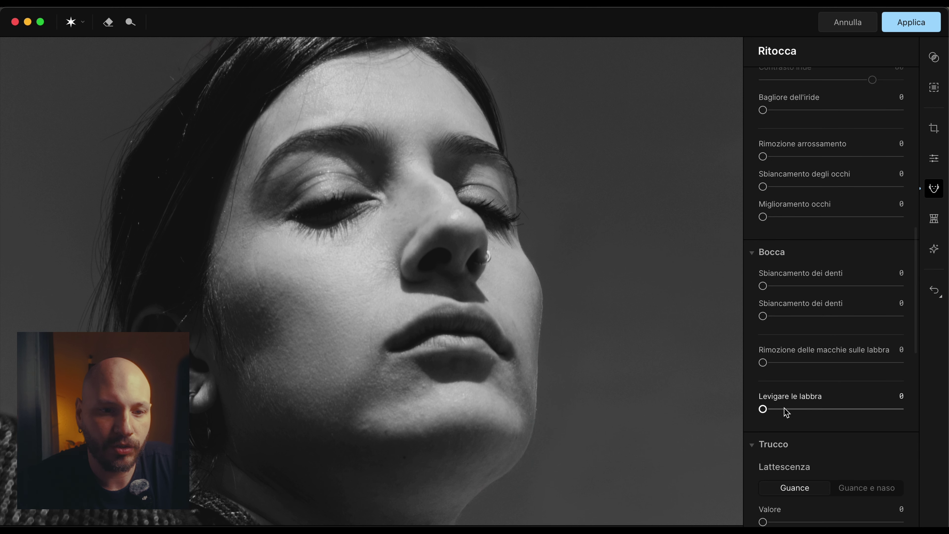
drag(783, 412, 812, 411)
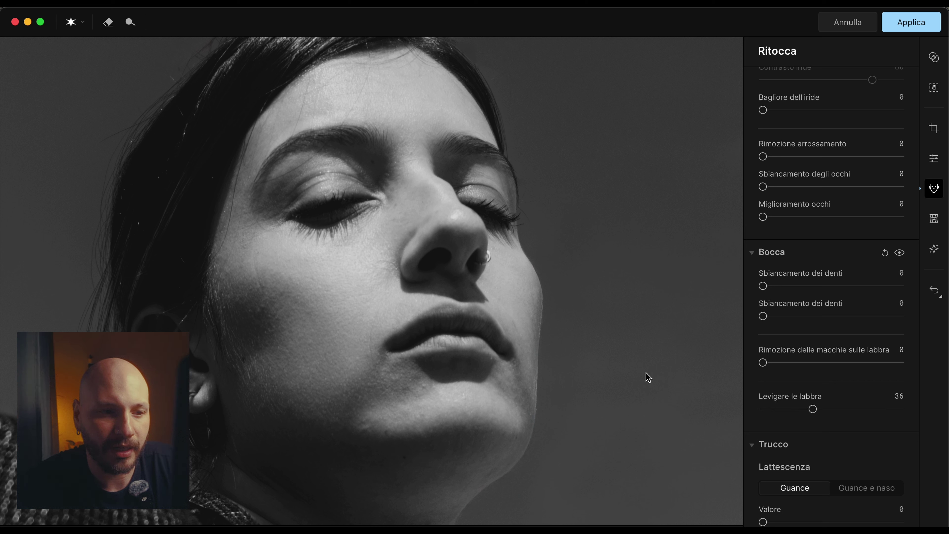
Contour the face with the Contorno makeup effect at Valore 65 and Feathering 53.
scroll(794, 406, down, 10)
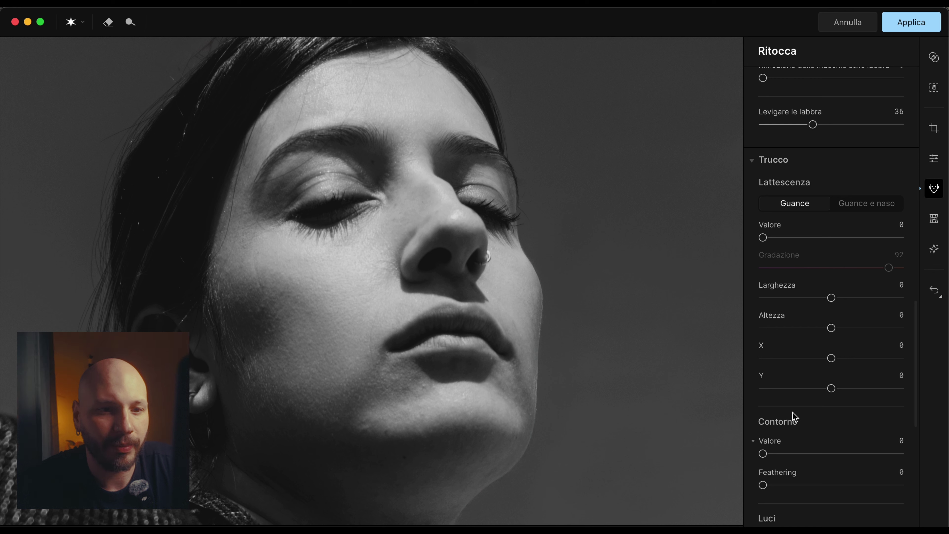
scroll(808, 367, down, 2)
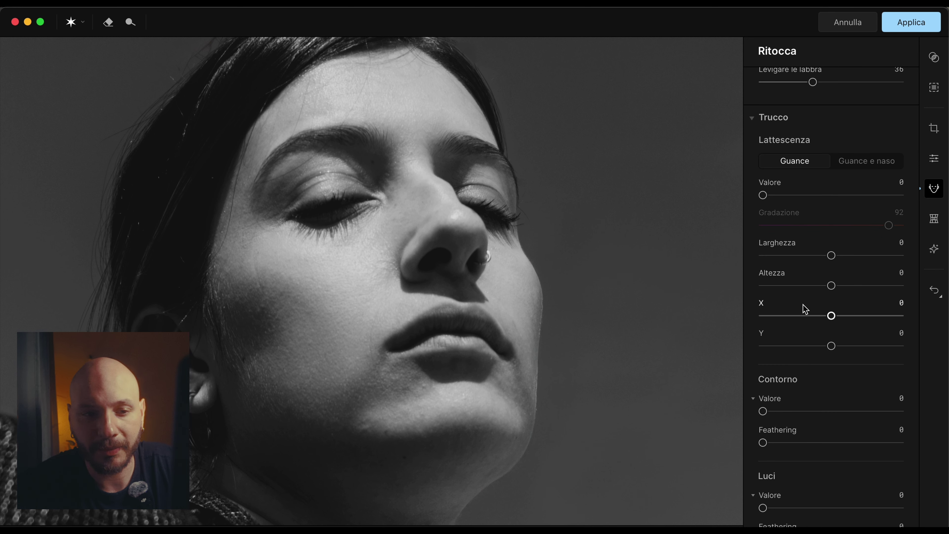
scroll(808, 320, down, 3)
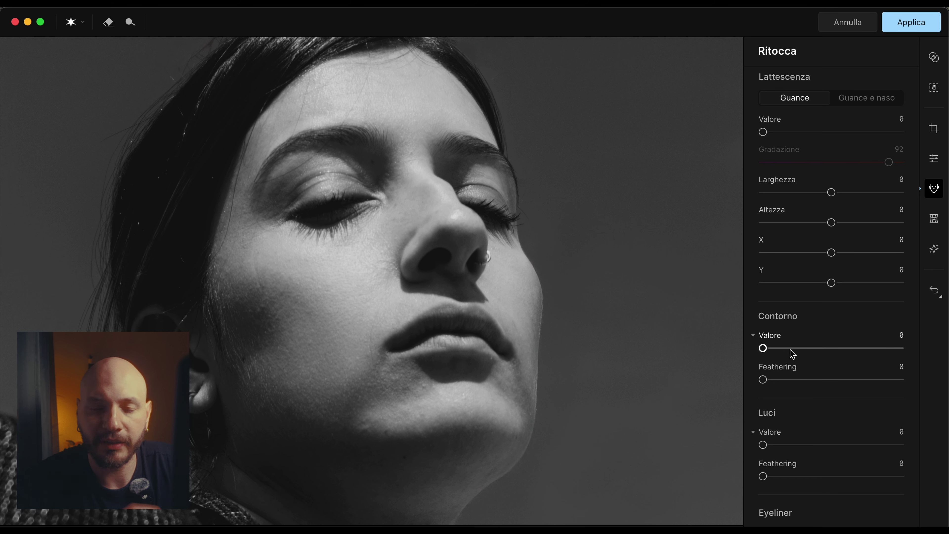
scroll(791, 350, down, 1)
drag(792, 333, 835, 365)
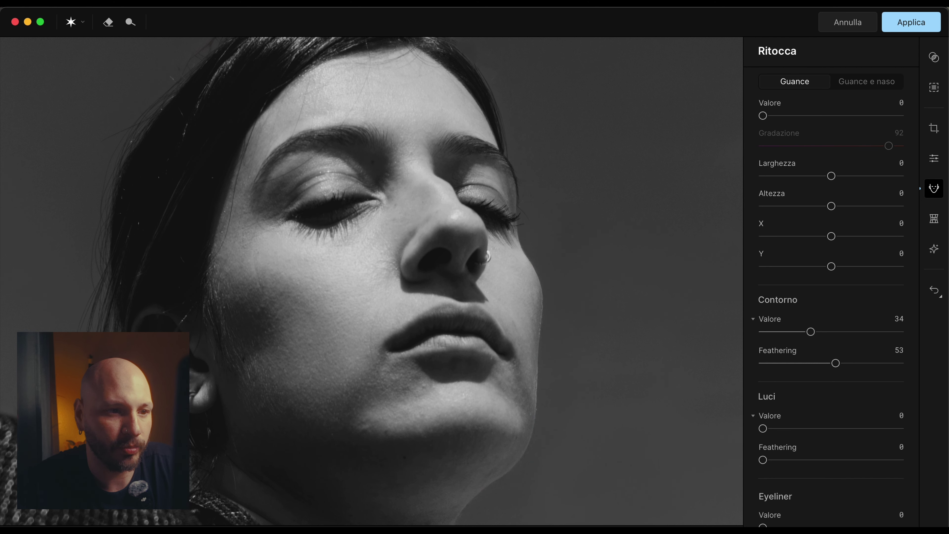
drag(822, 332, 851, 332)
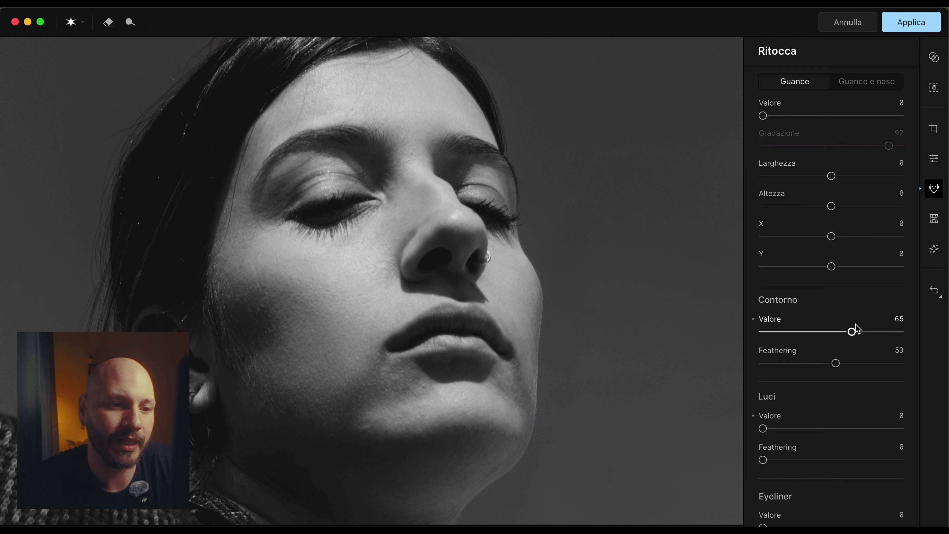
scroll(855, 332, down, 10)
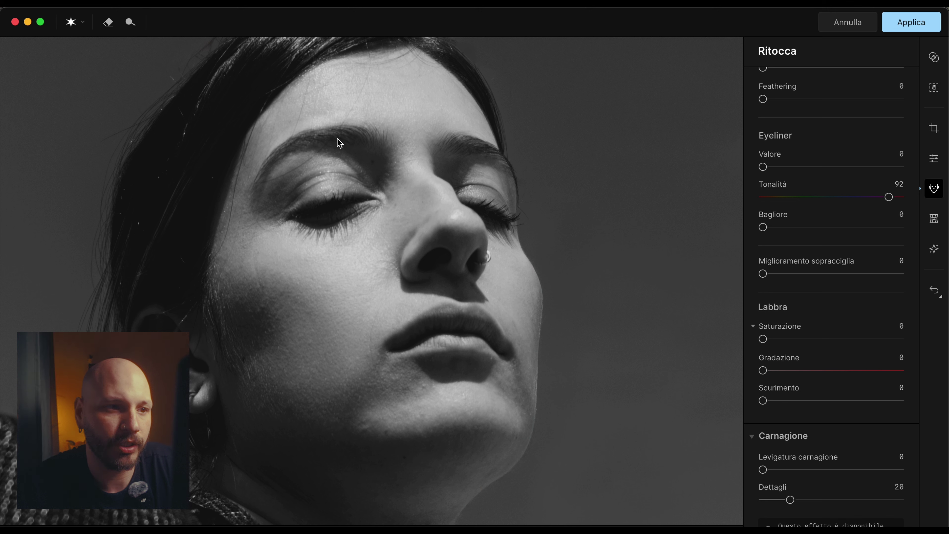
Enhance the woman's eyebrows by setting Miglioramento sopracciglia to about 20.
click(791, 274)
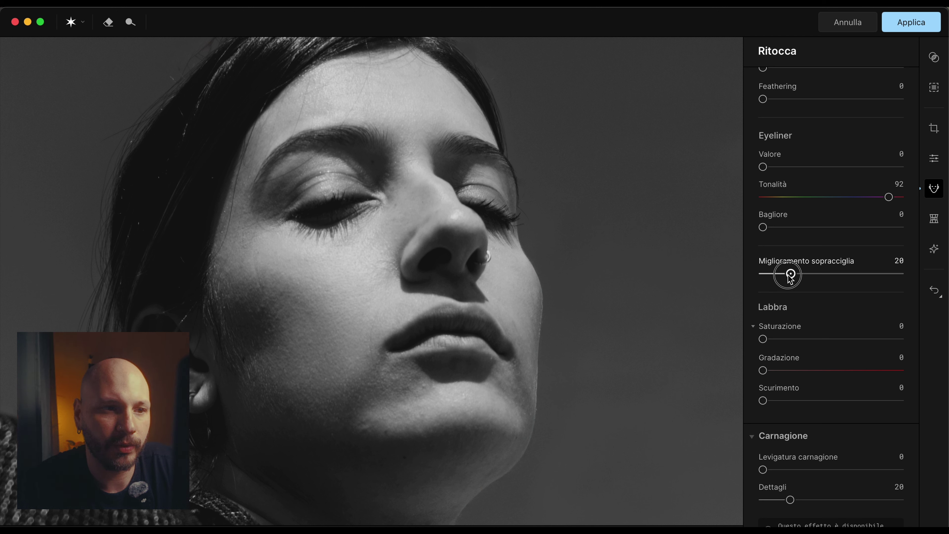
drag(791, 275, 794, 276)
click(485, 295)
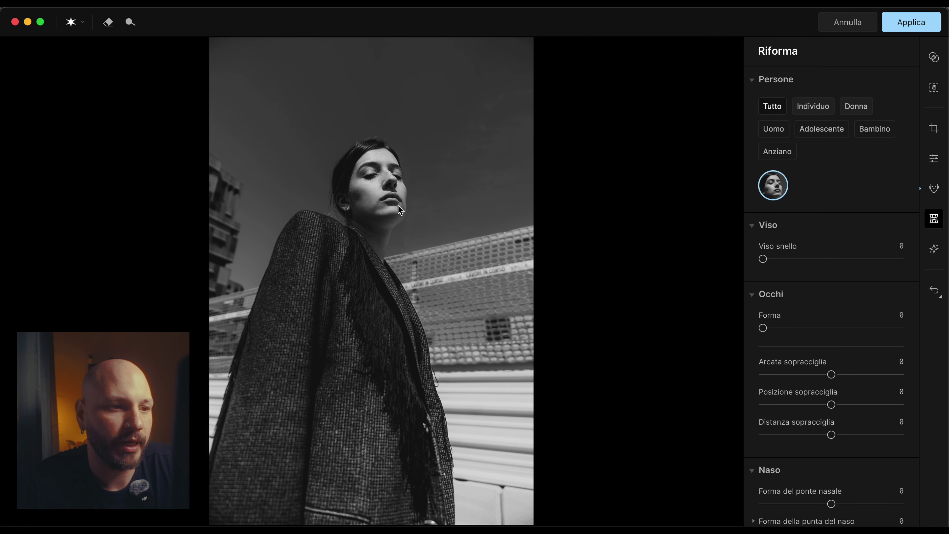
Try an Arcata sopracciglia value of 68 in Riforma, compare the face with and without it, and reset the value.
scroll(456, 347, up, 5)
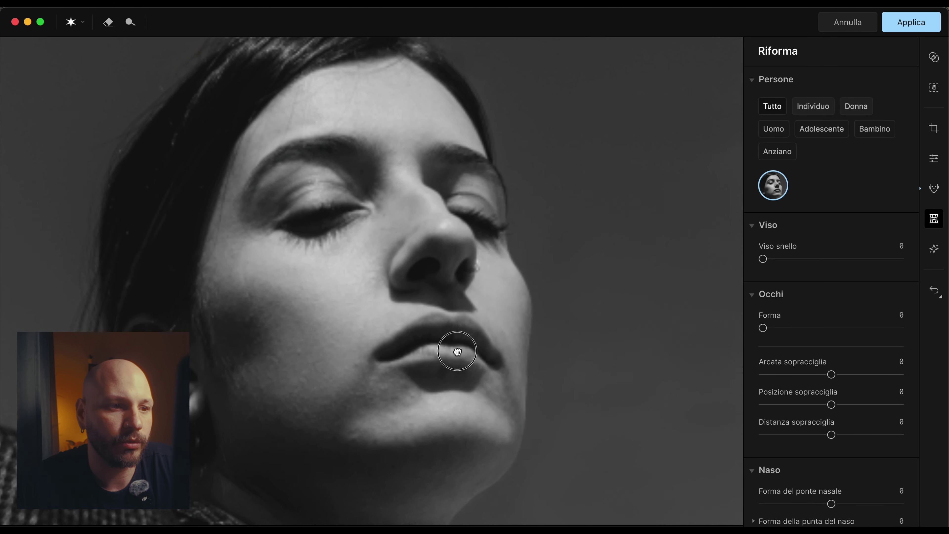
drag(457, 353, 454, 348)
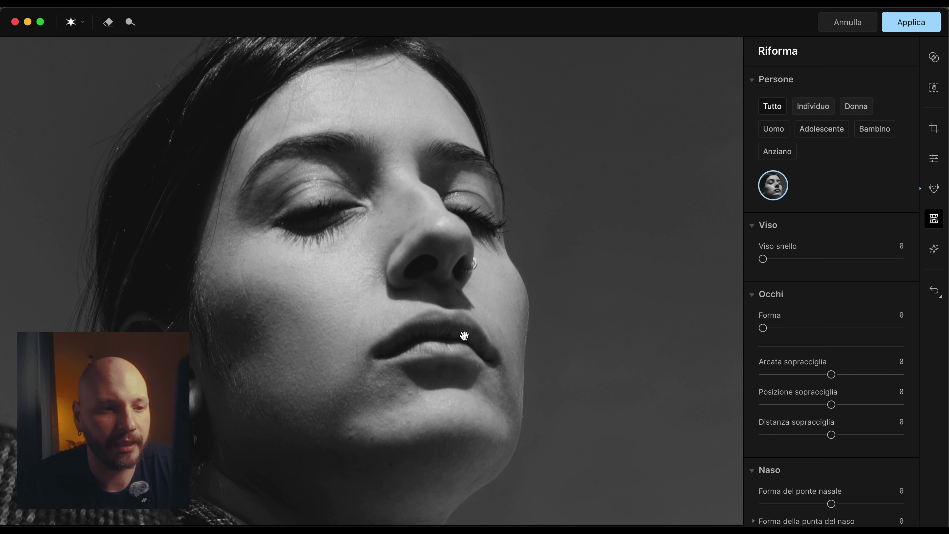
key(super+0)
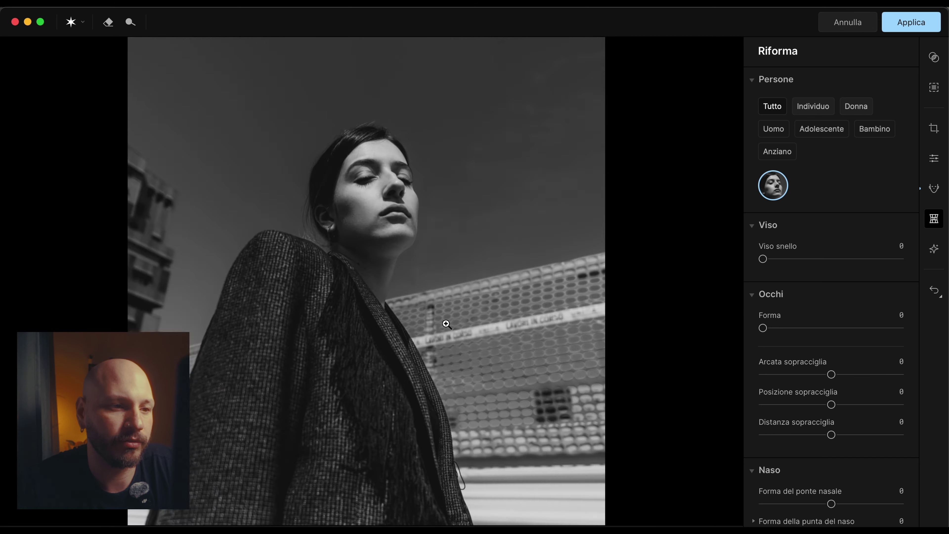
scroll(390, 186, up, 5)
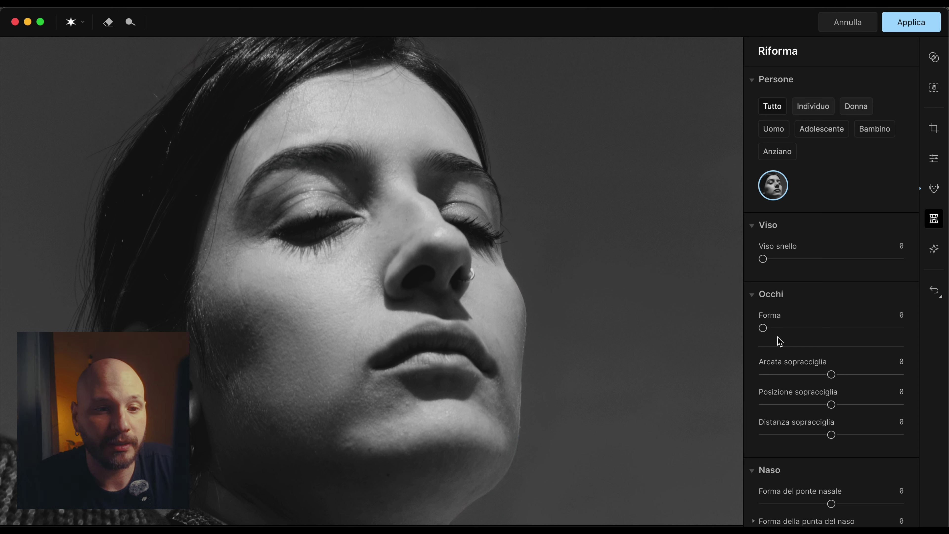
drag(778, 327, 745, 328)
scroll(841, 328, down, 5)
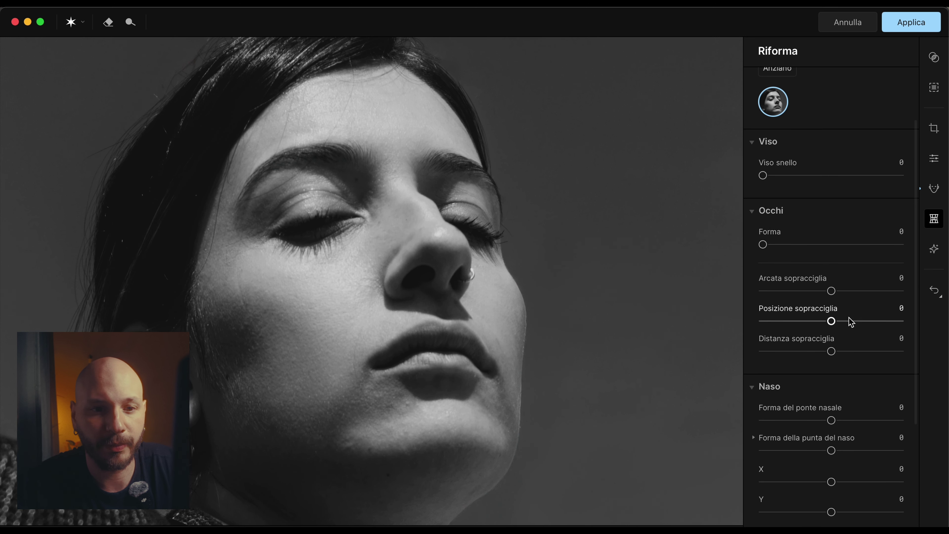
drag(845, 294, 881, 296)
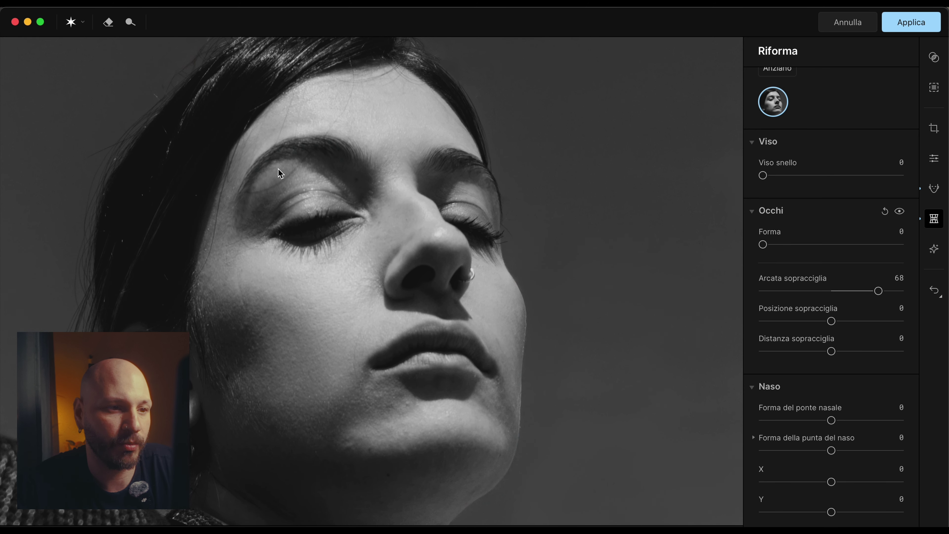
click(900, 213)
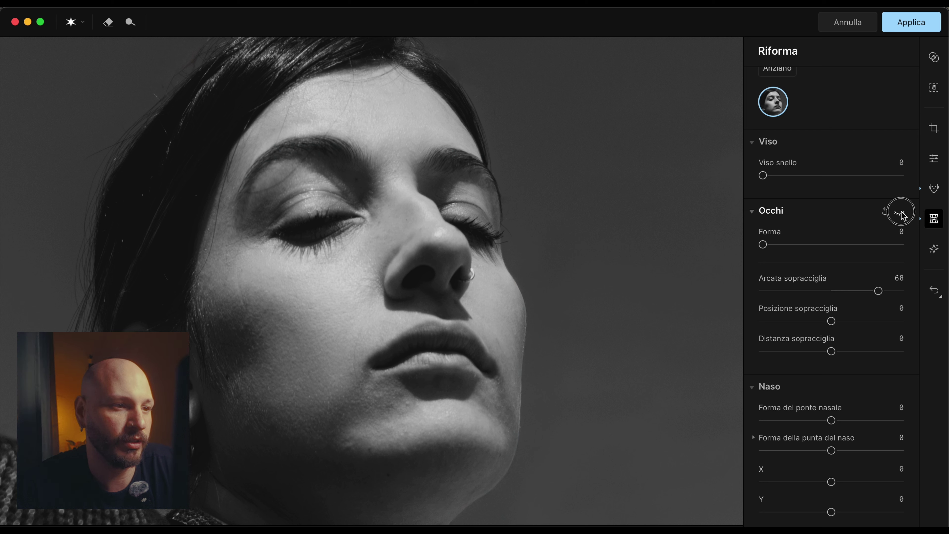
click(900, 213)
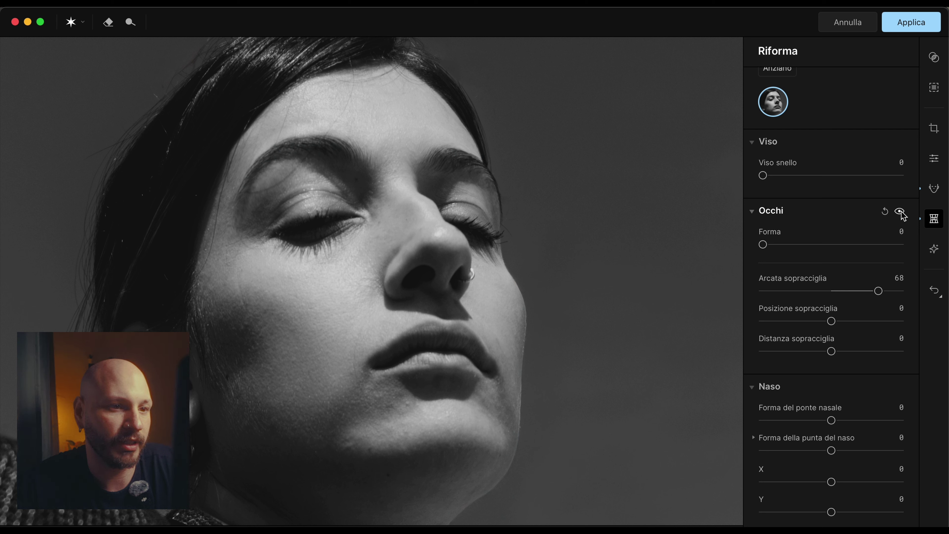
double_click(818, 284)
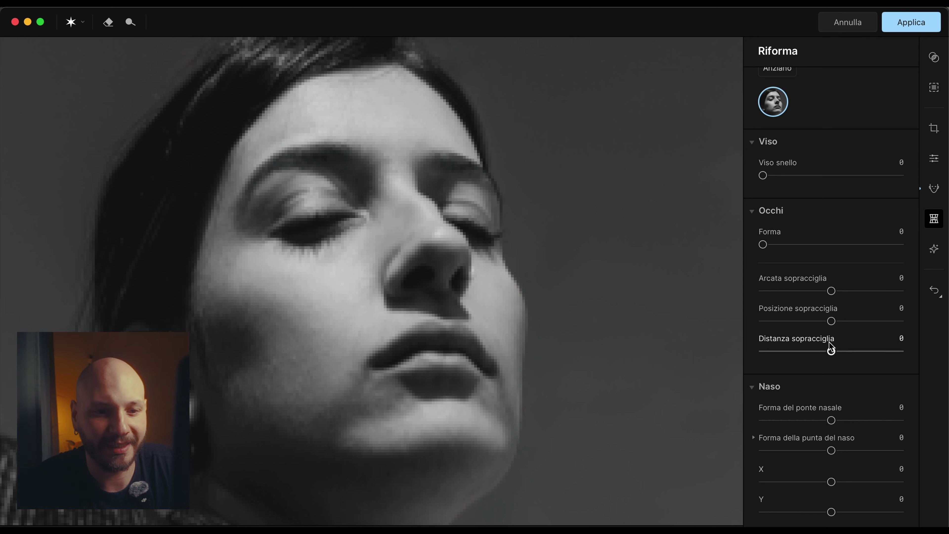
Review the remaining Riforma settings and the Creativo effects, including Ritratto Bokeh, LUT, Grana della pellicola and Vignetta.
scroll(829, 336, down, 5)
scroll(837, 385, down, 3)
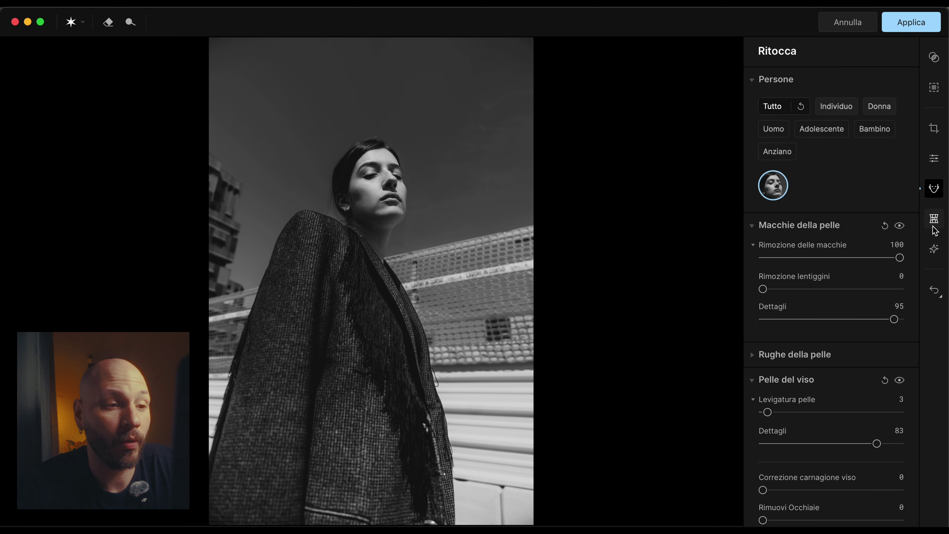
click(942, 249)
scroll(843, 330, down, 6)
scroll(843, 330, down, 3)
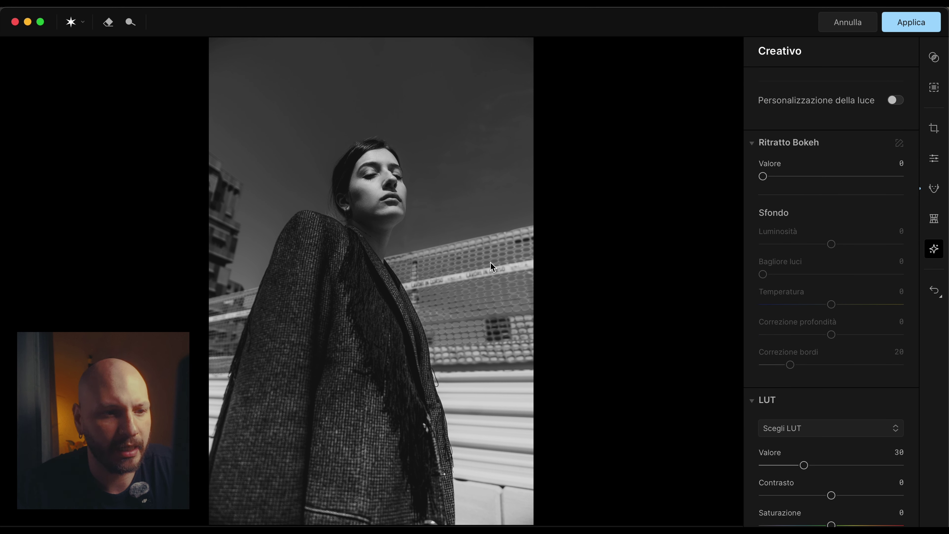
scroll(809, 269, down, 7)
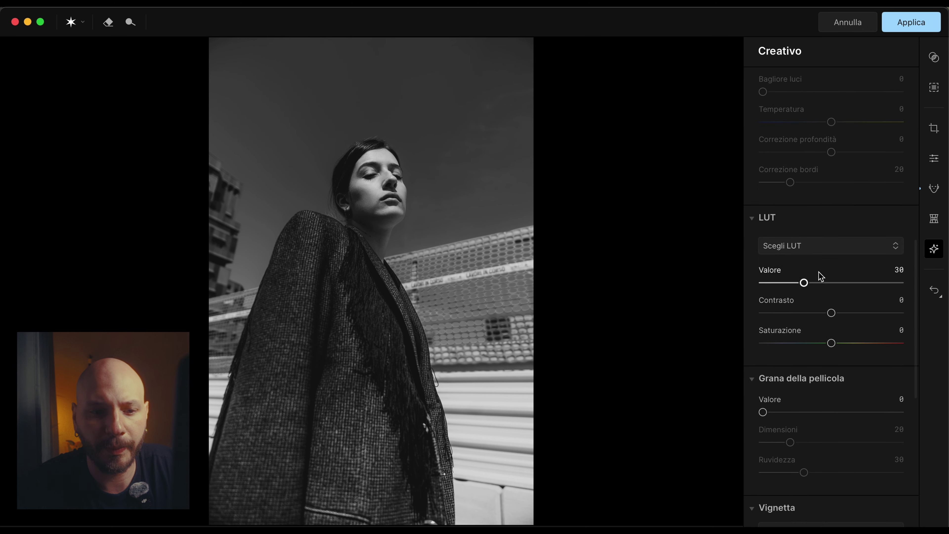
scroll(820, 279, down, 3)
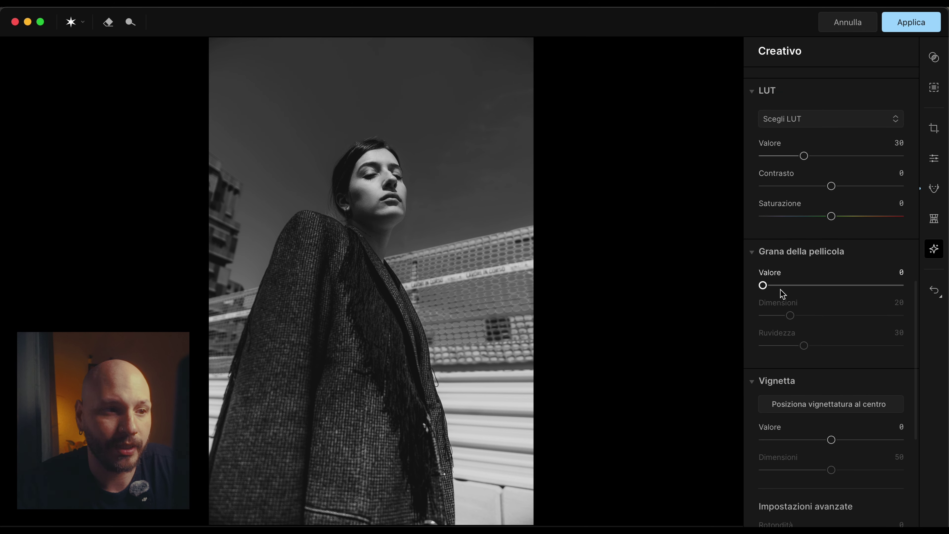
scroll(818, 318, down, 3)
scroll(828, 337, down, 3)
scroll(830, 328, down, 5)
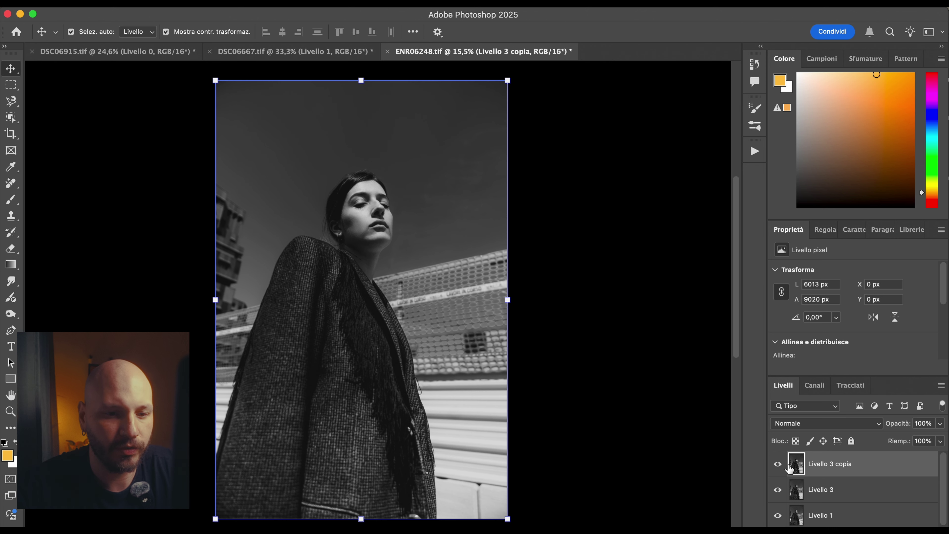
In Photoshop, compare the portrait with and without the retouching on the Livello 3 copia layer.
click(778, 464)
click(778, 464)
click(778, 464)
Group the layers Livello 3 copia, Livello 3 and Livello 1.
scroll(785, 475, down, 2)
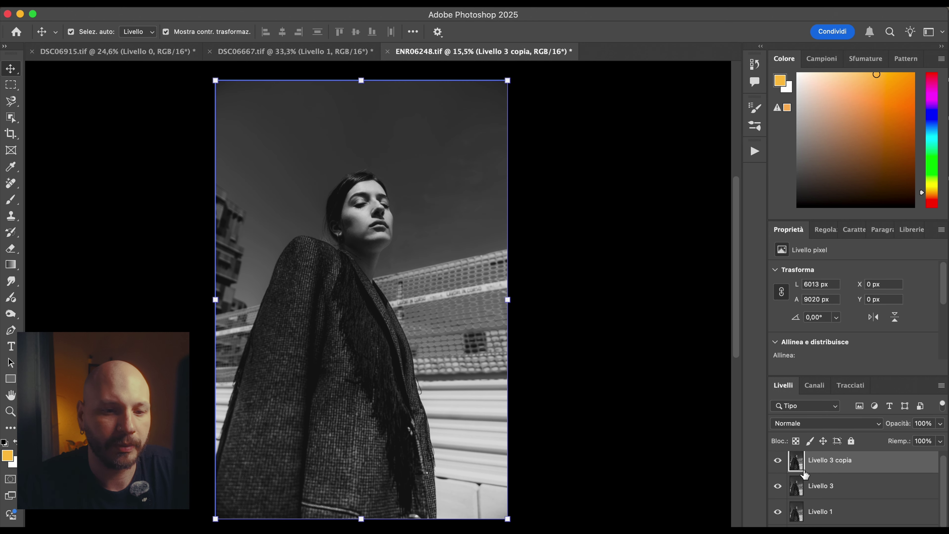
shift+click(846, 504)
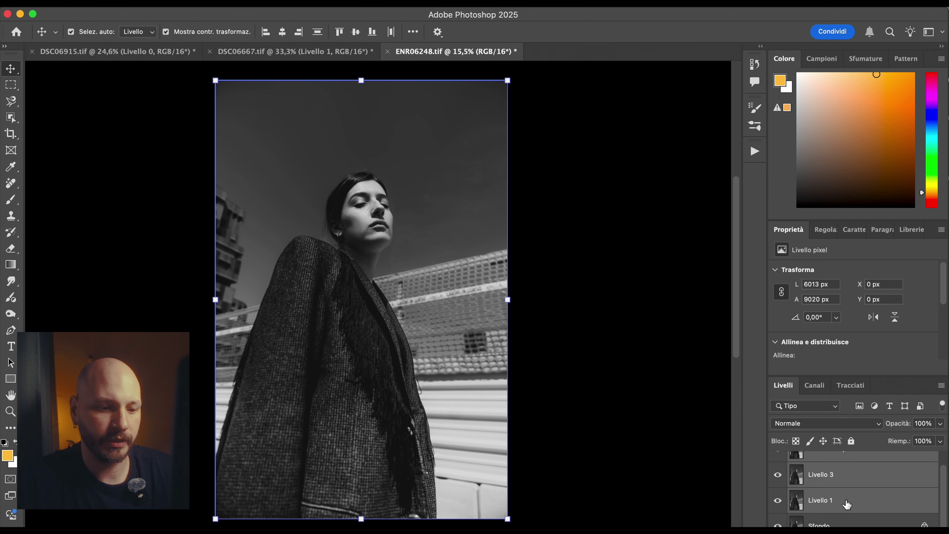
key(super+g)
Hide and show the grouped layers to compare the original photo with the complete edit, checking the face up close.
click(778, 458)
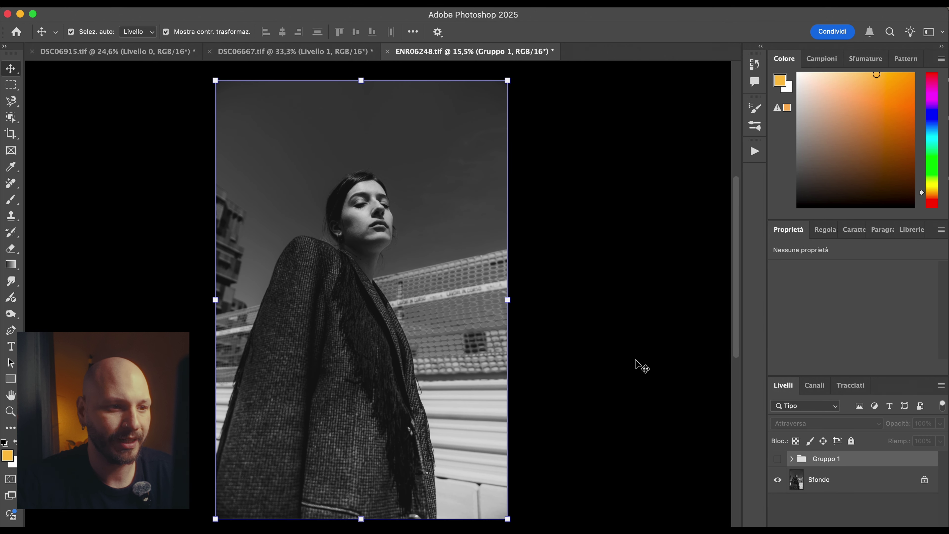
scroll(404, 239, up, 5)
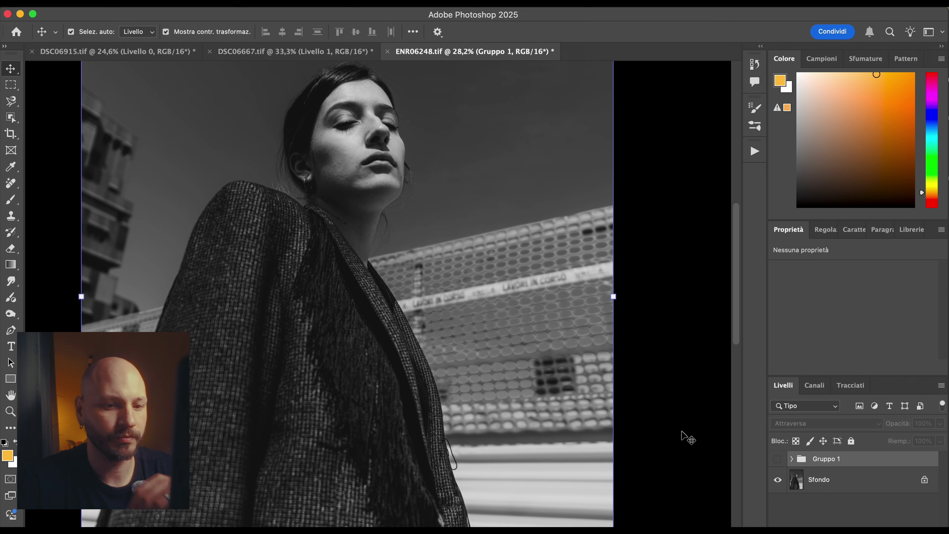
click(777, 460)
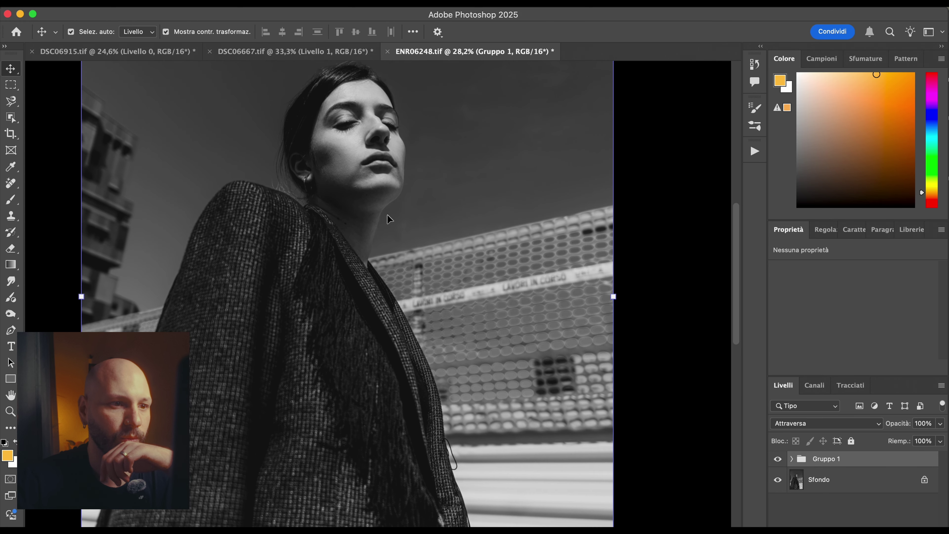
scroll(428, 235, down, 5)
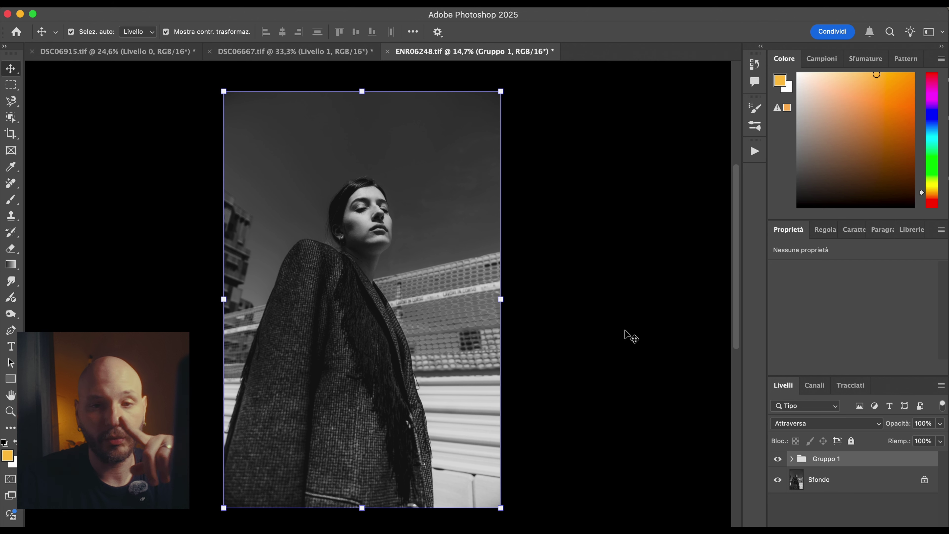
Try Livello 3 copia inside the group at 0% and 85% opacity, then return it to 100%.
click(791, 458)
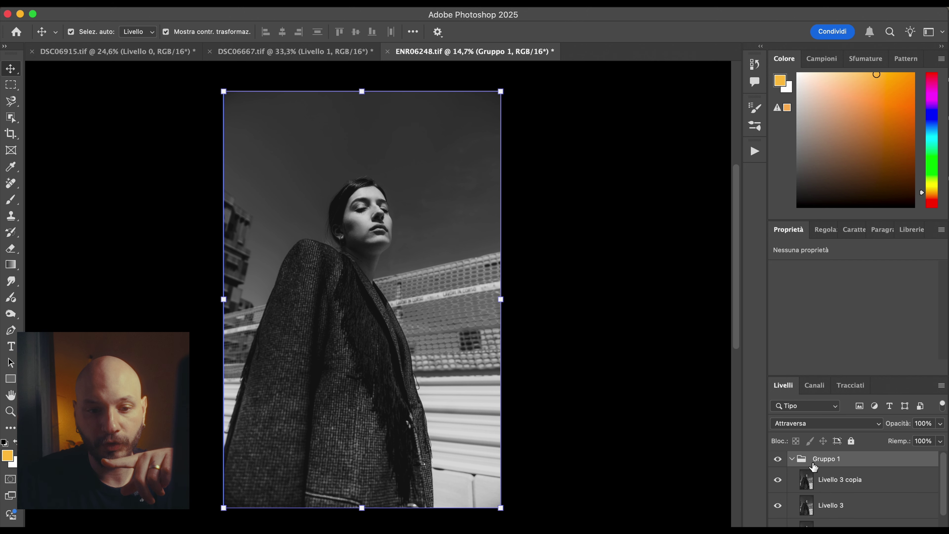
click(836, 476)
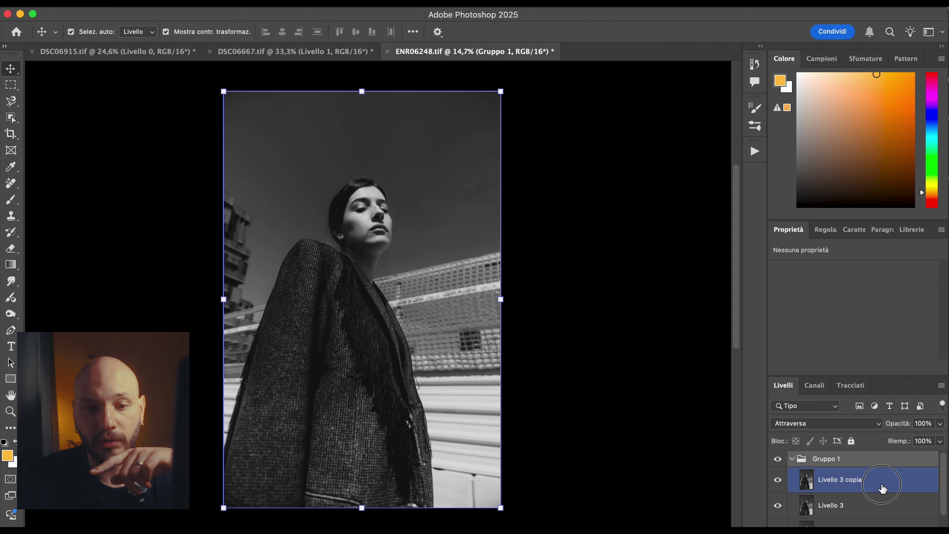
click(939, 424)
drag(906, 443, 878, 437)
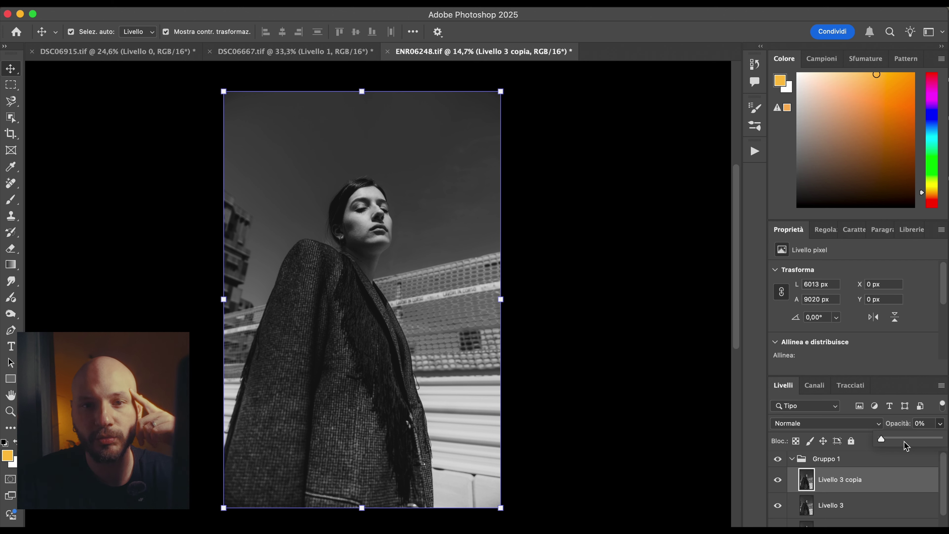
drag(906, 441, 930, 441)
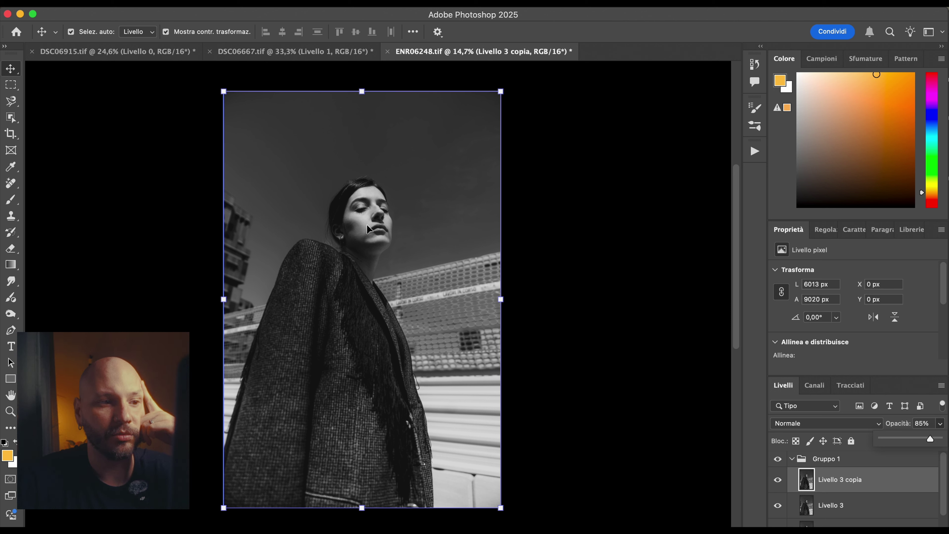
drag(929, 439, 943, 439)
click(899, 452)
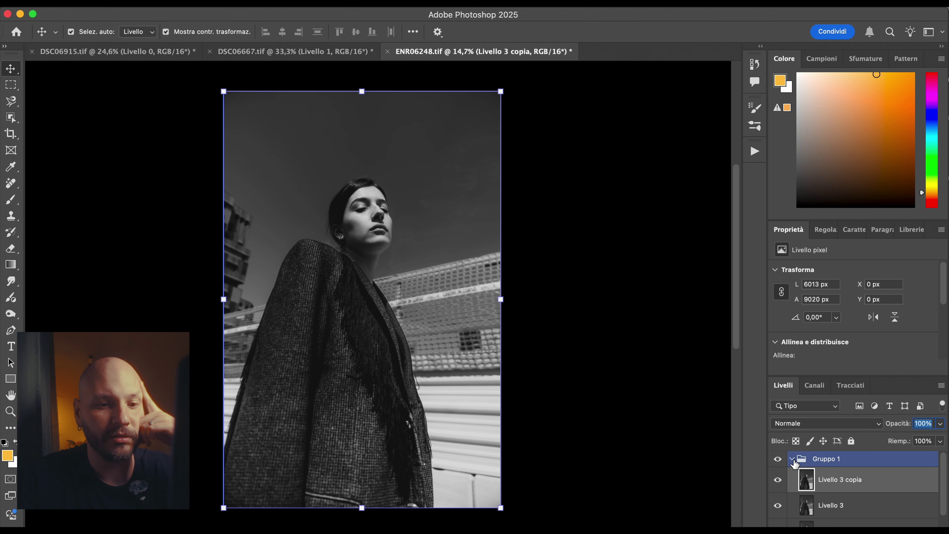
Collapse the layer group and stamp all visible layers into a new merged layer at the top of the stack.
click(791, 458)
click(876, 512)
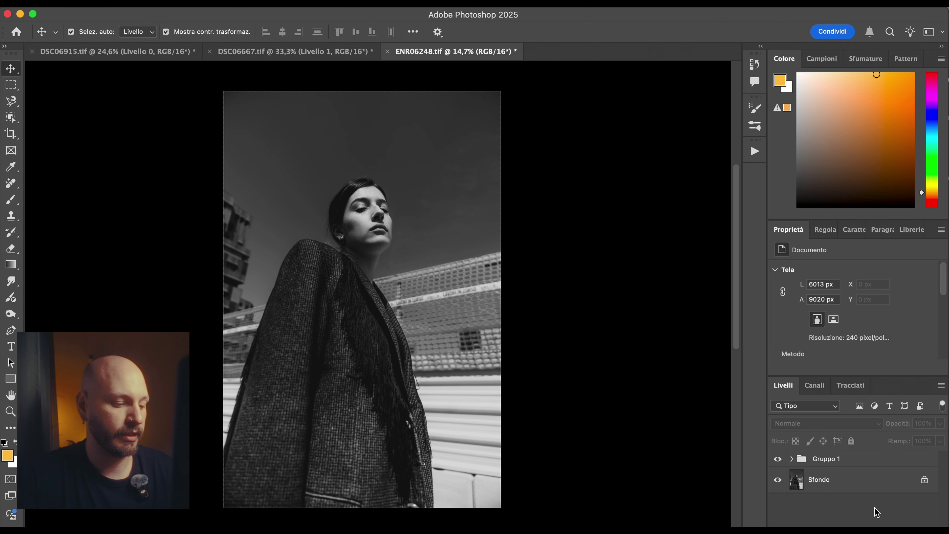
key(super)
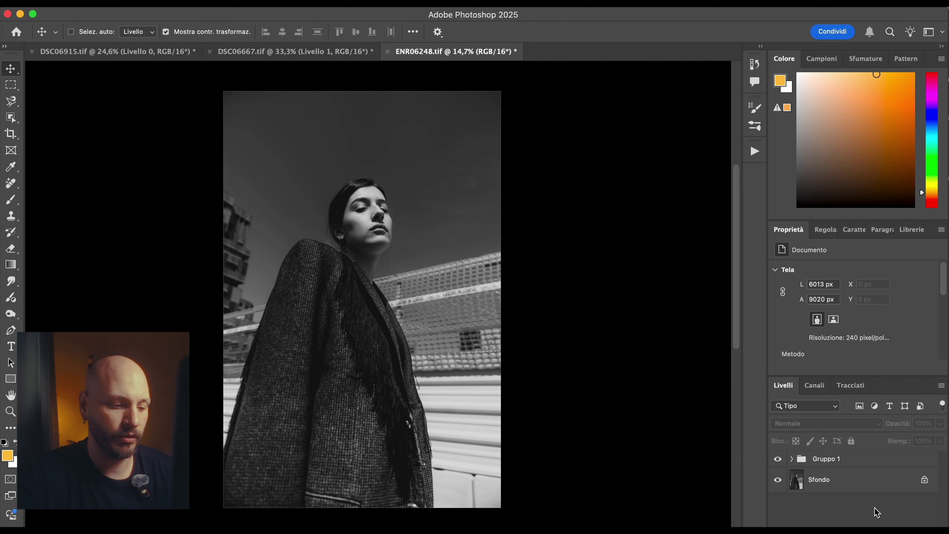
key(super+alt+shift+e)
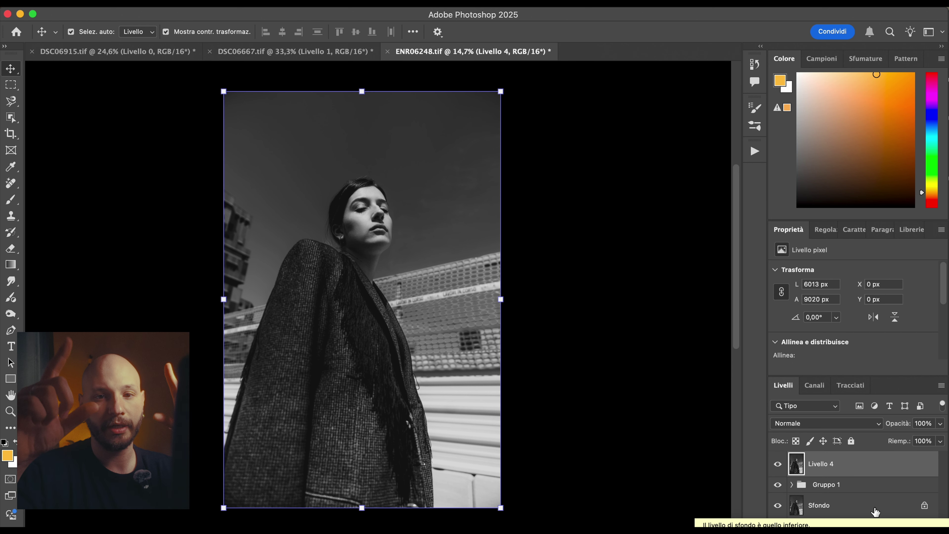
Add monochromatic Gaussian noise to Livello 4 with an amount of 11.86%.
click(383, 2)
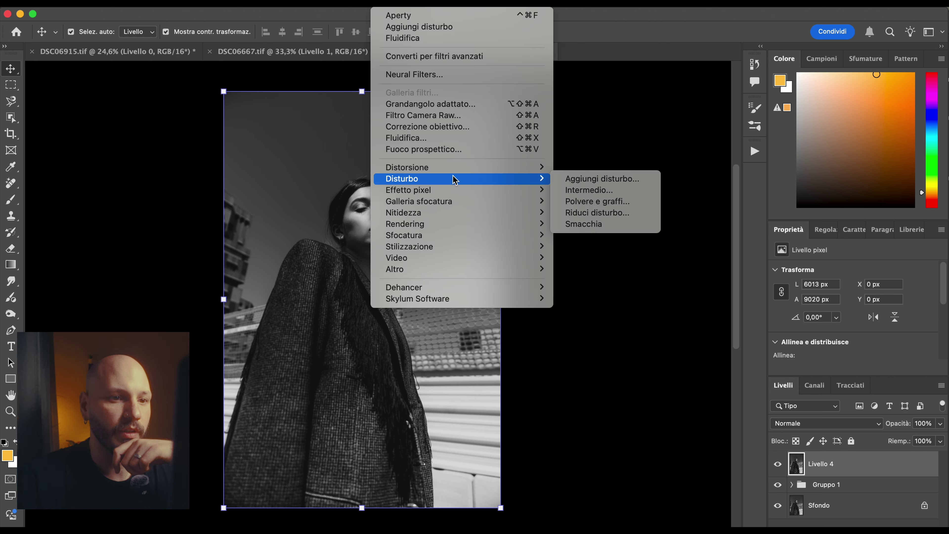
mouse_move(523, 179)
click(578, 180)
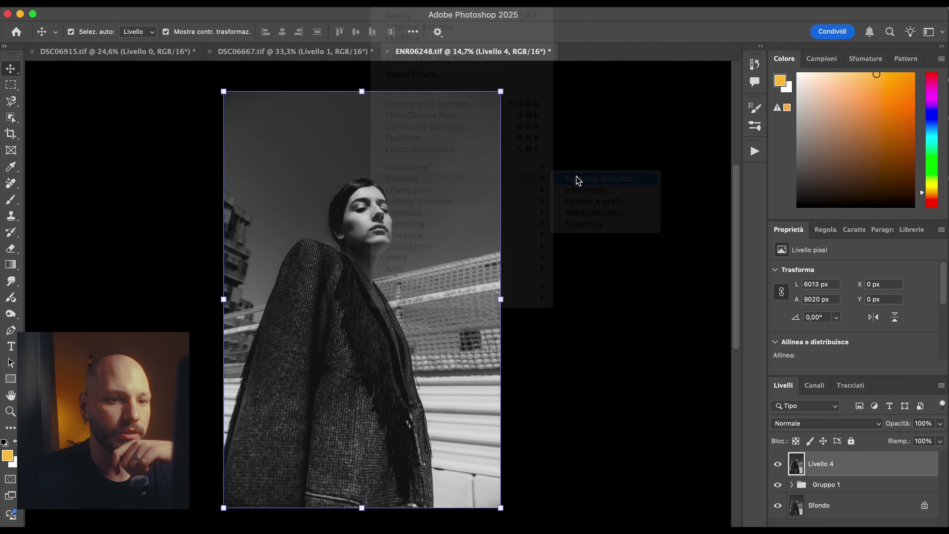
drag(633, 114, 611, 102)
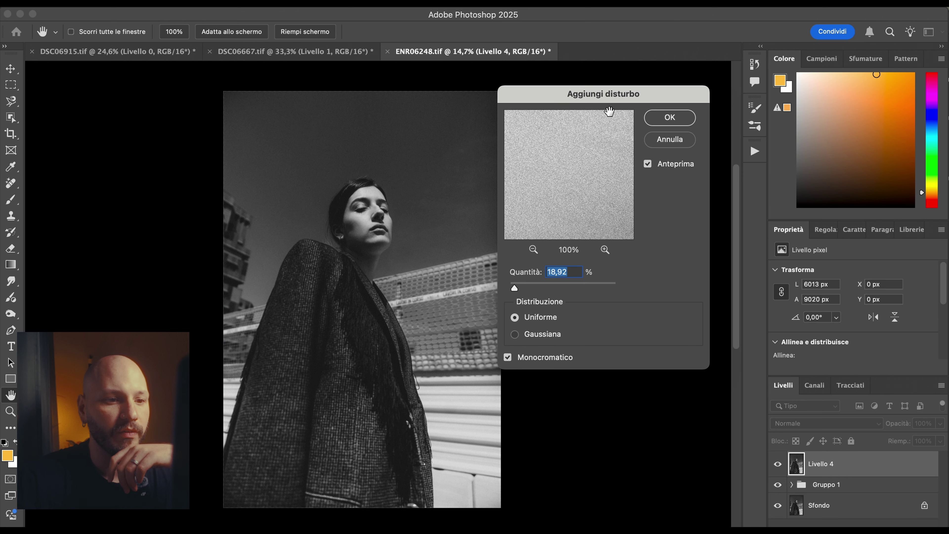
click(515, 334)
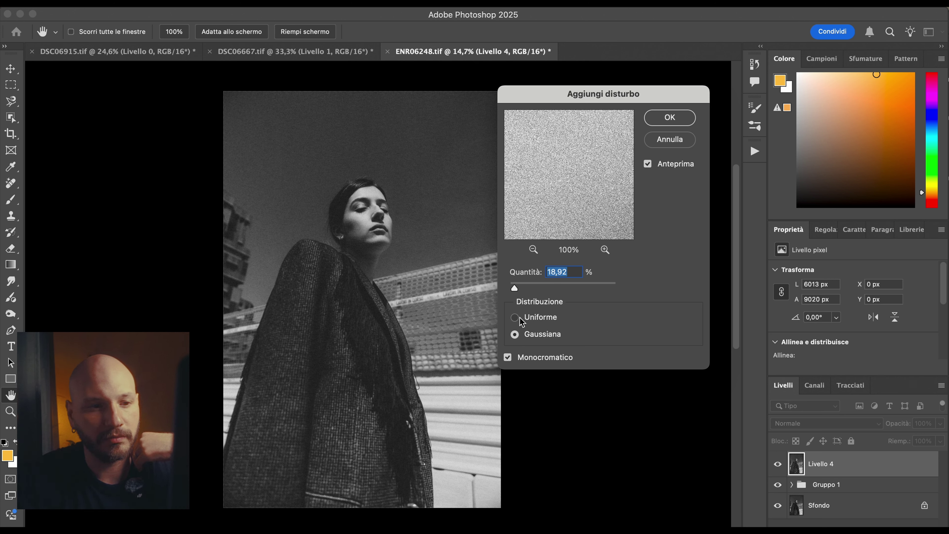
click(516, 335)
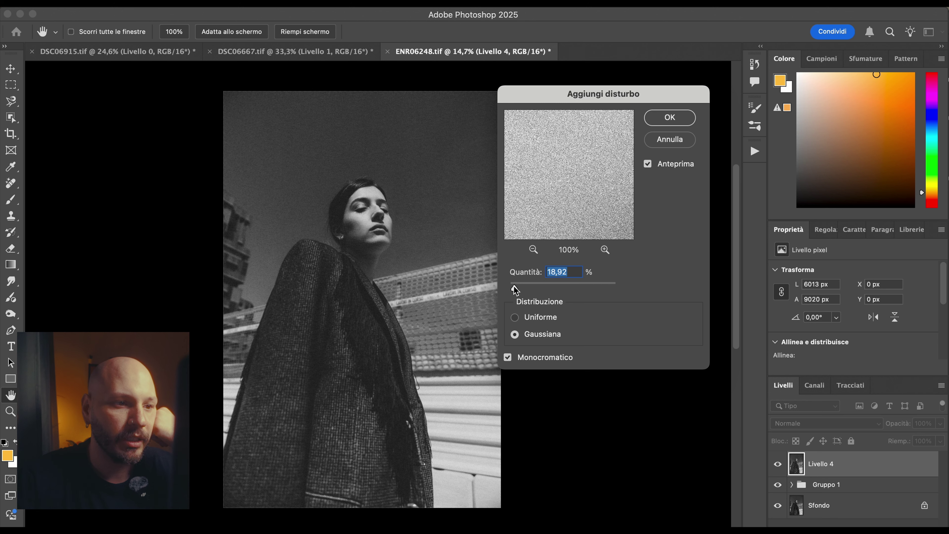
drag(514, 288, 514, 289)
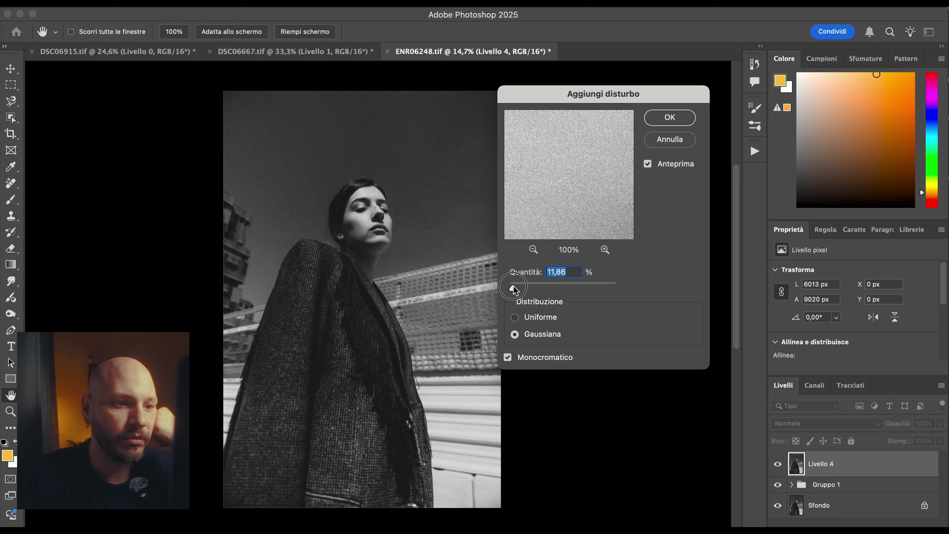
click(680, 121)
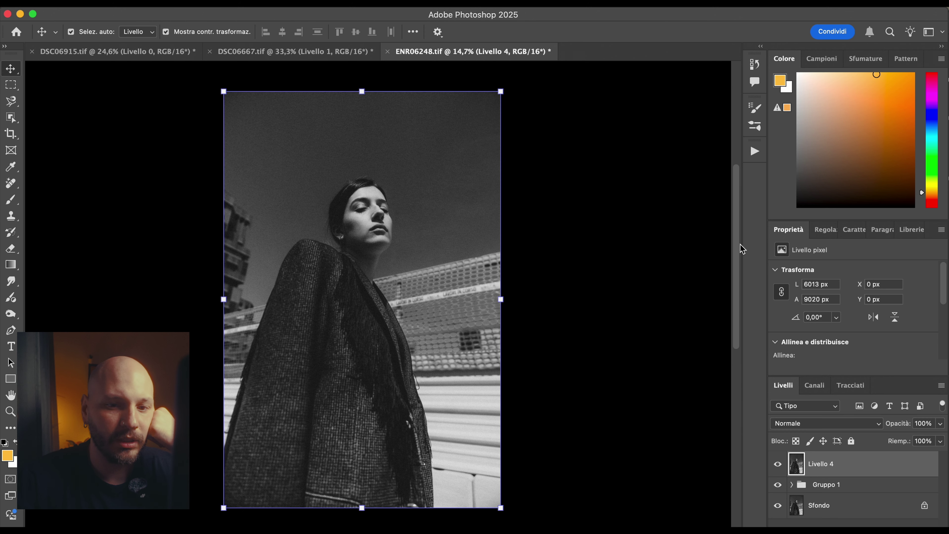
Lower the opacity of Livello 4 to 82%, compare the image with and without its grain, and deselect the layer.
click(941, 423)
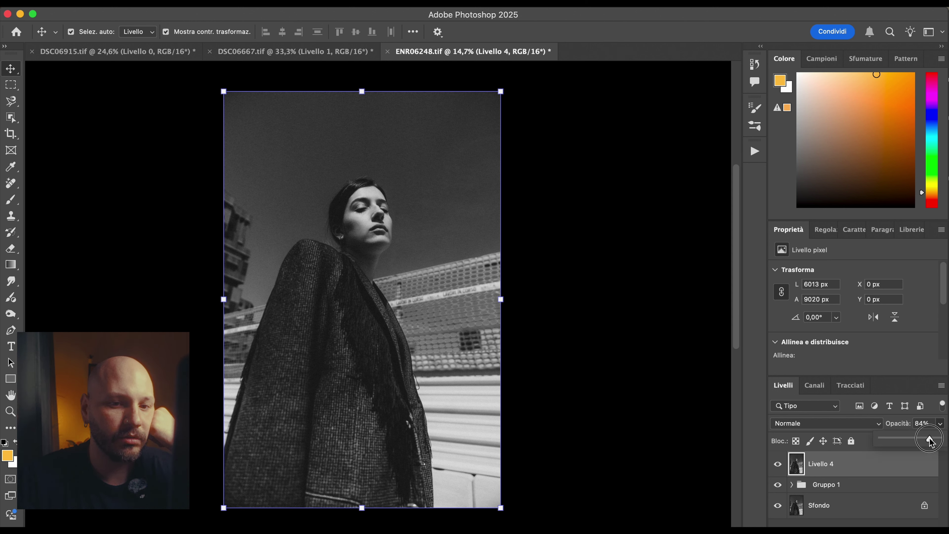
click(777, 465)
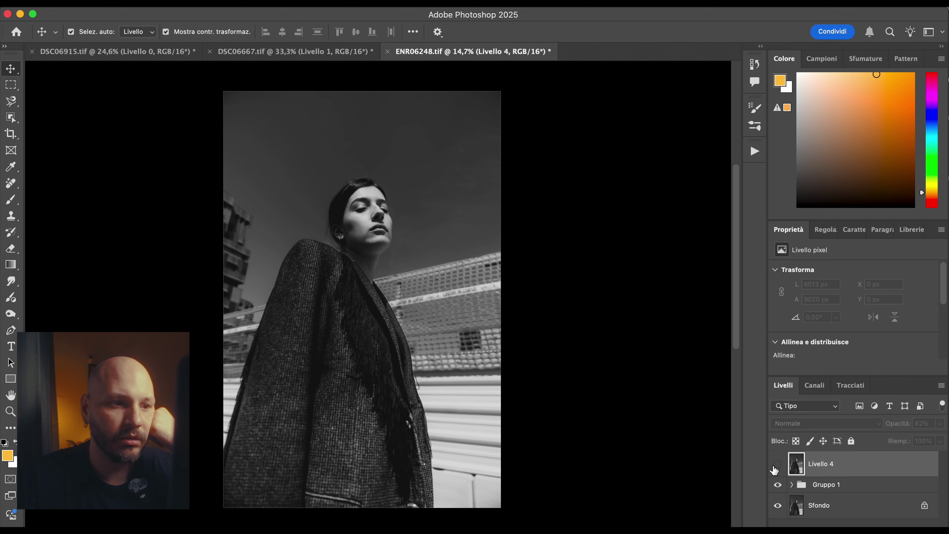
click(776, 467)
click(690, 229)
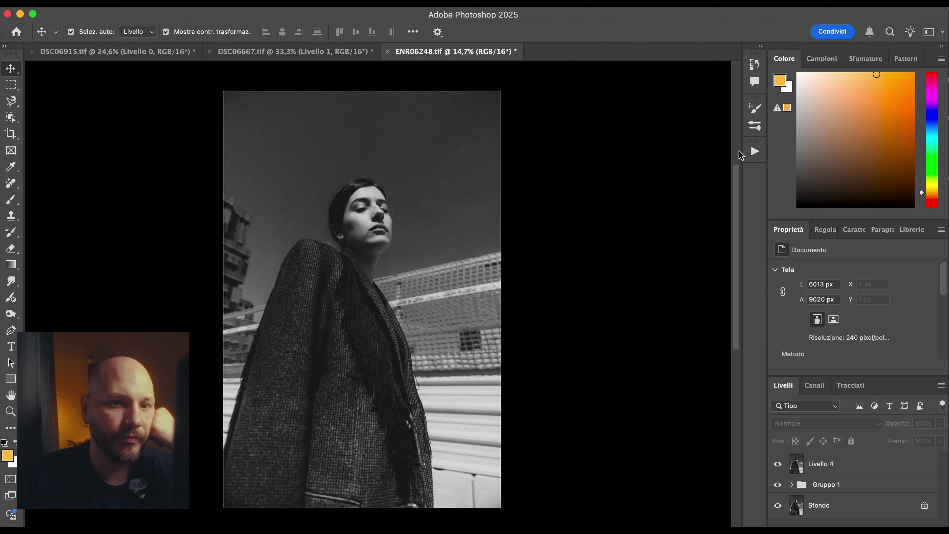
Run the recorded action bw lumi from the enri set on the portrait.
click(755, 152)
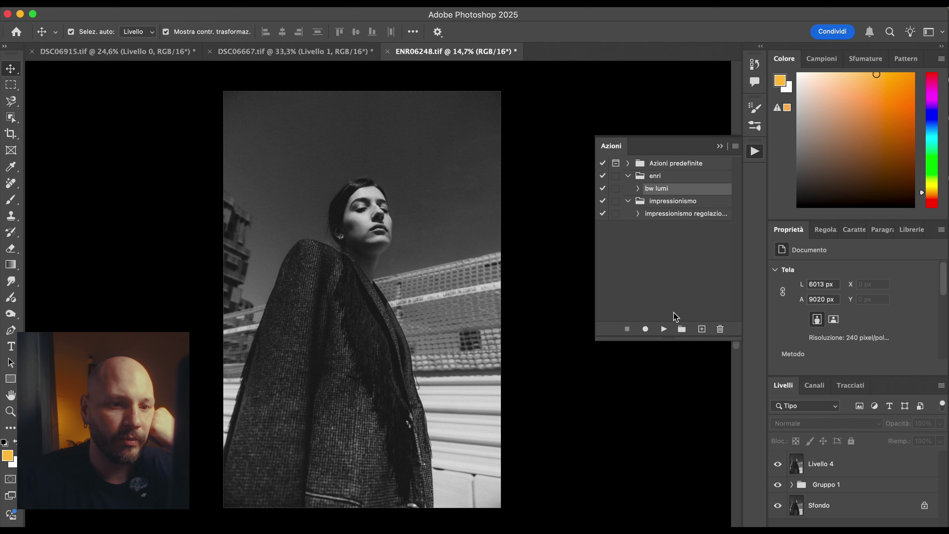
click(664, 328)
click(723, 146)
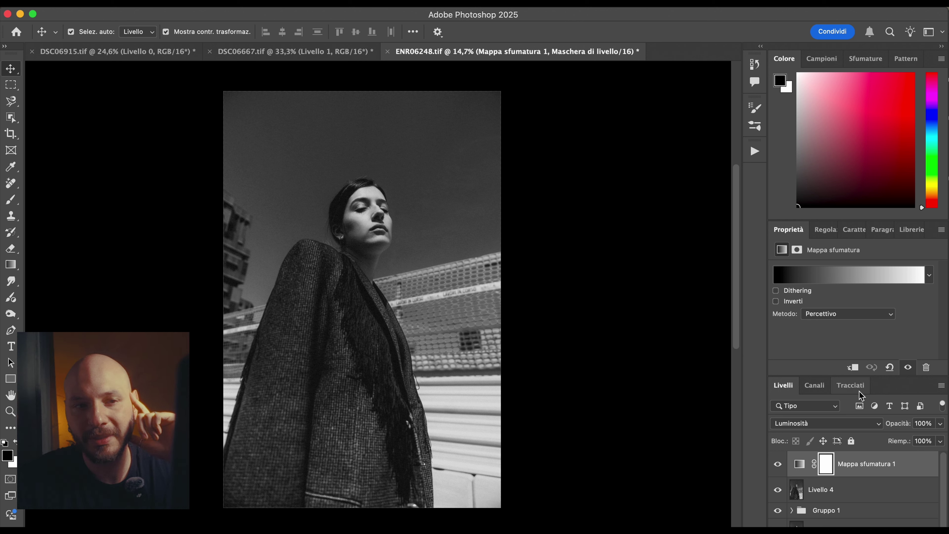
Examine the colour stops of the Mappa sfumatura 1 gradient and the layer's blend mode without changing them.
click(853, 284)
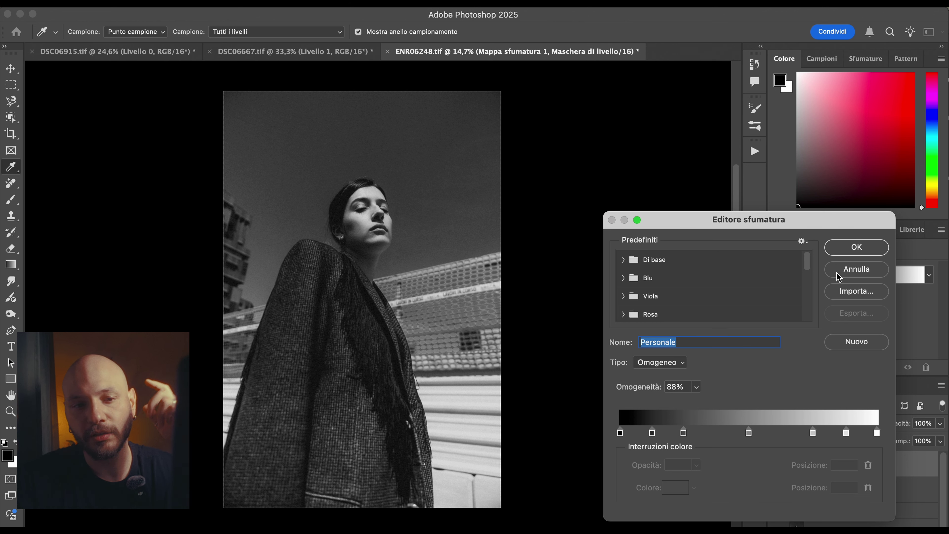
click(847, 249)
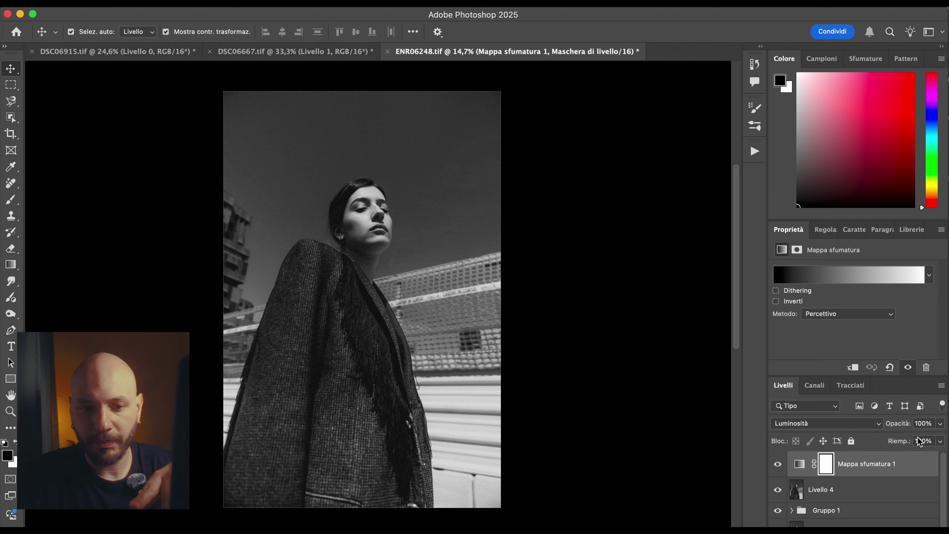
click(839, 425)
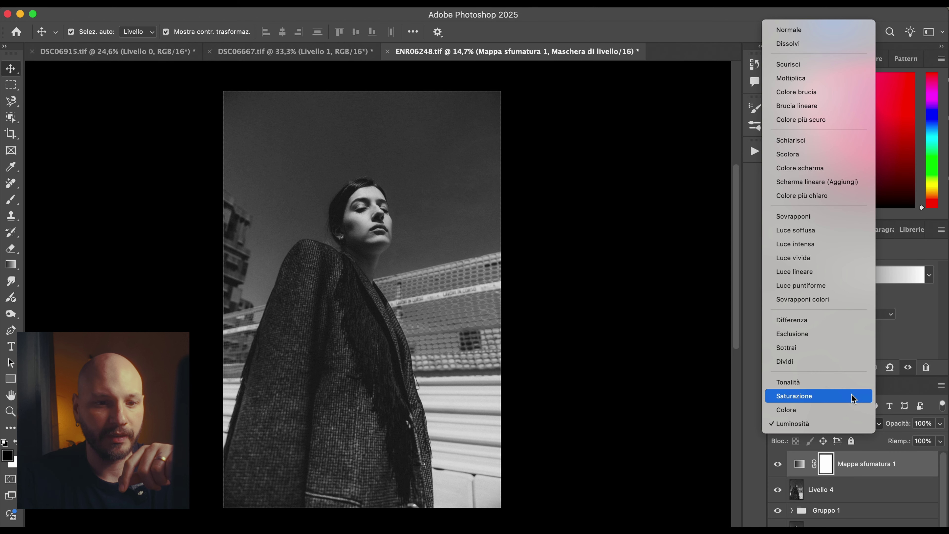
click(830, 426)
click(848, 275)
click(688, 433)
click(753, 432)
click(805, 432)
click(856, 246)
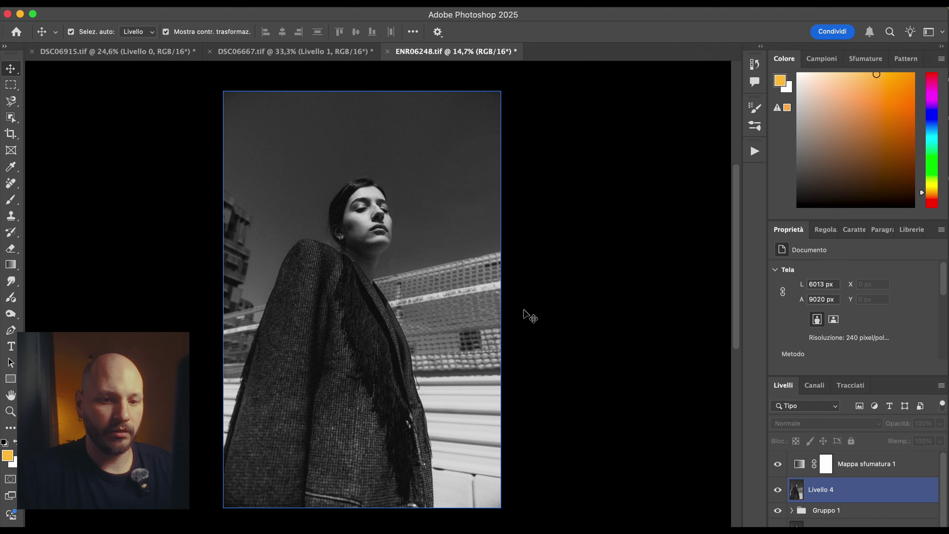
Invert the layer mask of Mappa sfumatura 1 to black.
click(859, 489)
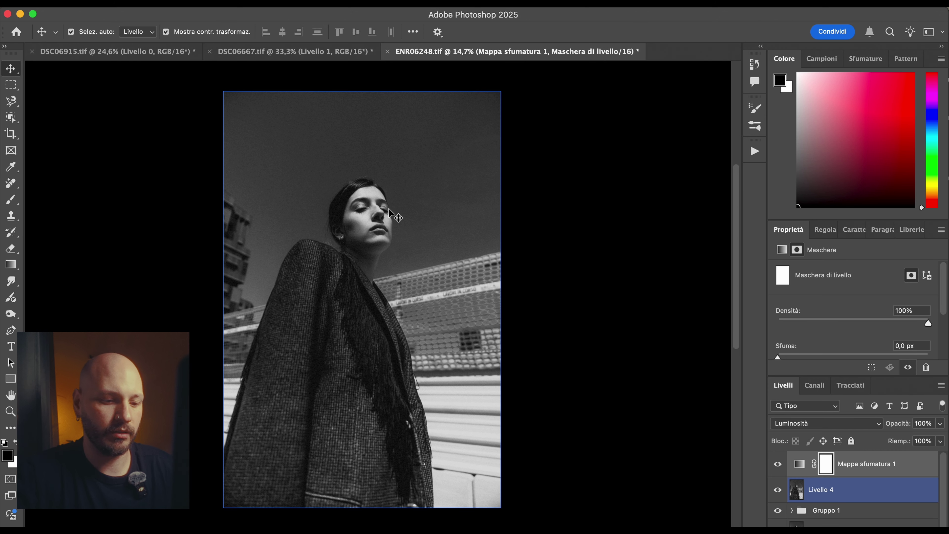
click(825, 463)
key(super+i)
Paint white on the mask over the woman's face with a brush of about 800 px at 28% opacity and 41% flow.
click(10, 200)
key(x)
key(bracketright)
key(bracketright)
key(bracketright)
key(bracketright)
key(bracketright)
key(bracketright)
key(bracketright)
key(bracketright)
key(bracketright)
key(bracketright)
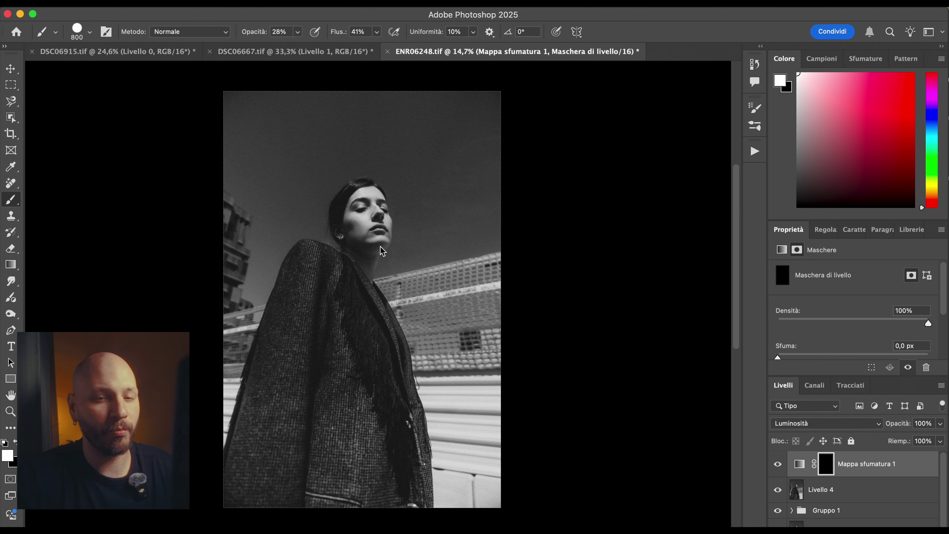
key(super+plus)
key(super+plus)
drag(385, 235, 387, 332)
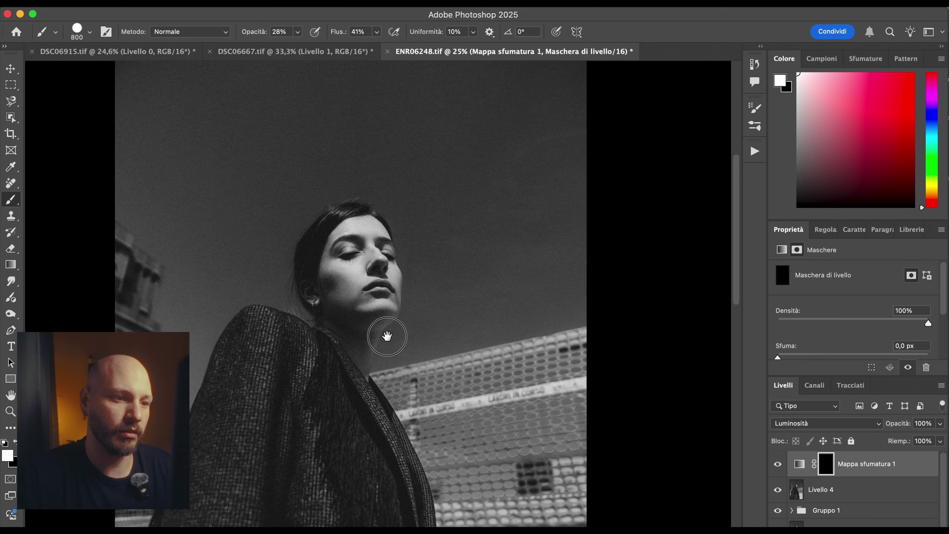
drag(364, 298, 387, 299)
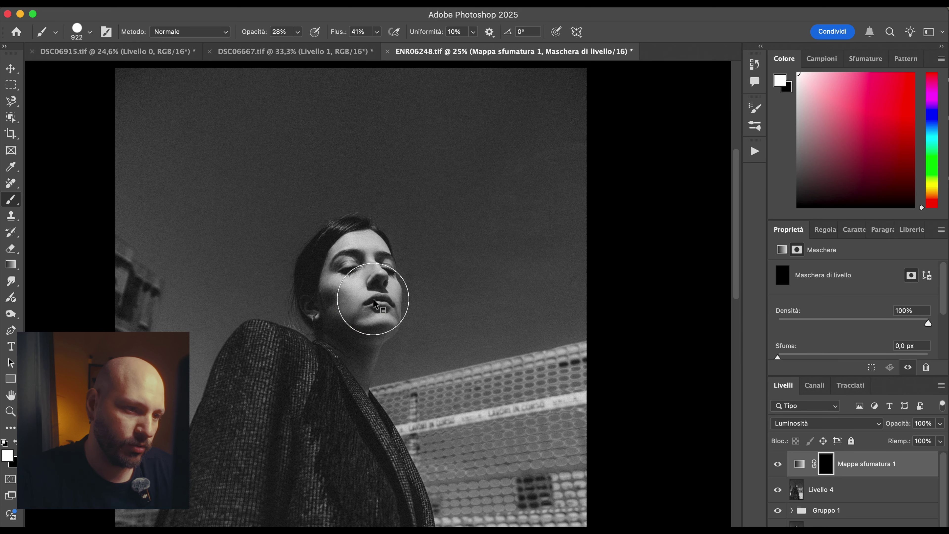
scroll(364, 310, up, 3)
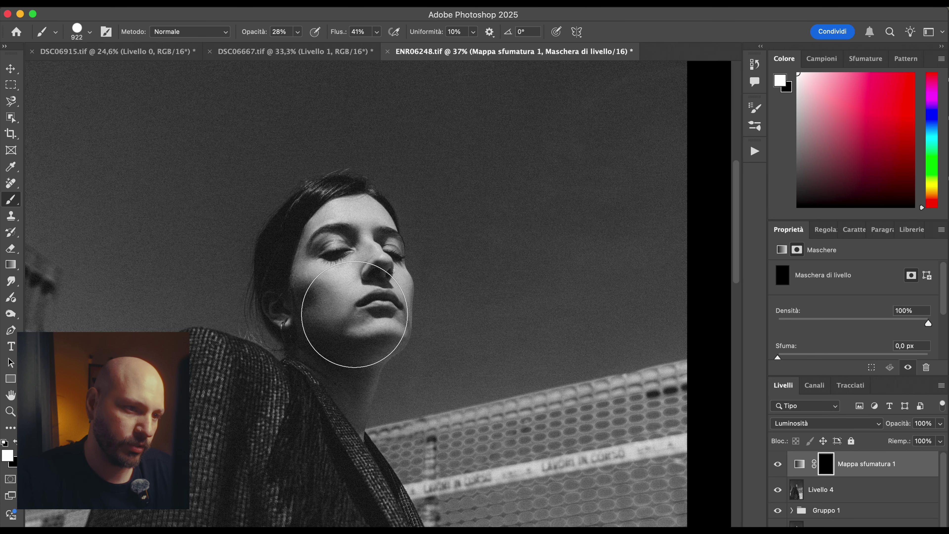
drag(356, 307, 342, 307)
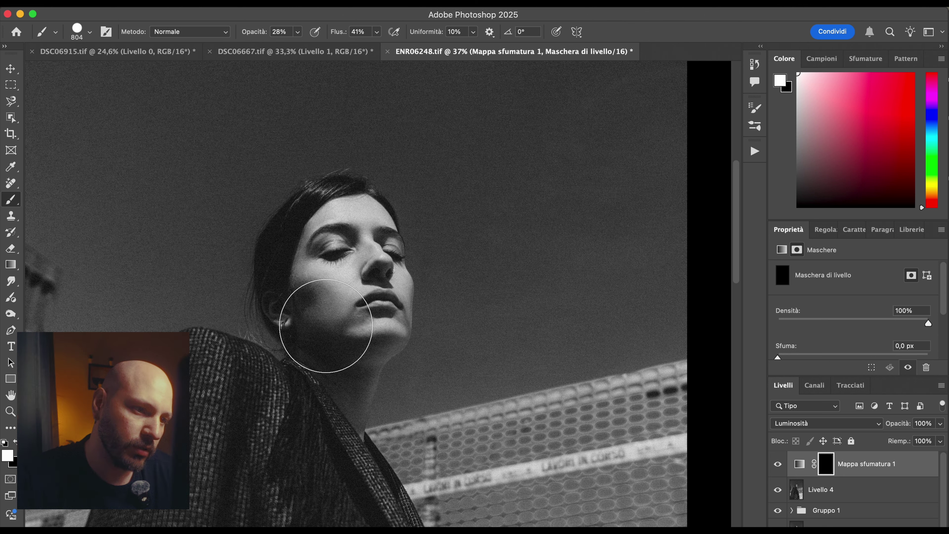
drag(324, 312, 340, 233)
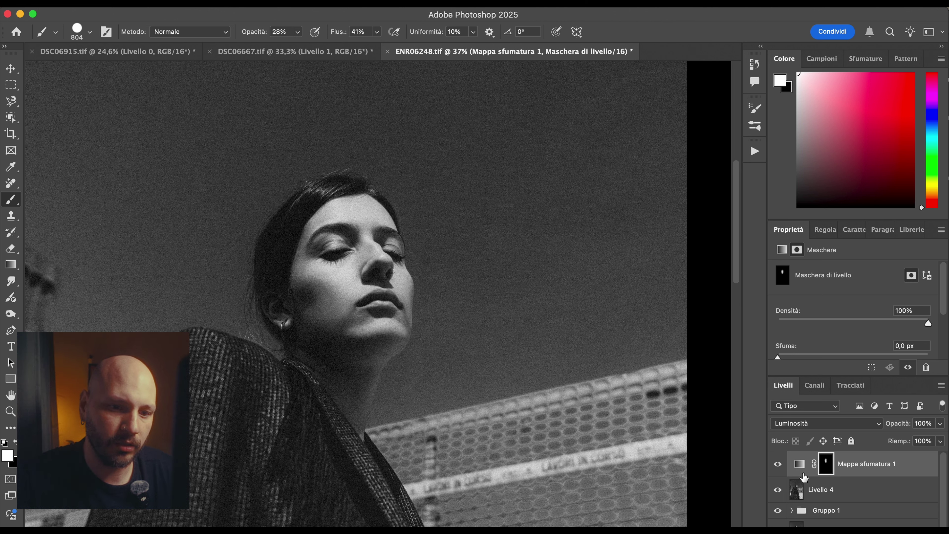
Hide and show Mappa sfumatura 1 several times to compare the face with and without the masked gradient map, including up close.
click(779, 464)
click(779, 464)
click(779, 465)
click(779, 464)
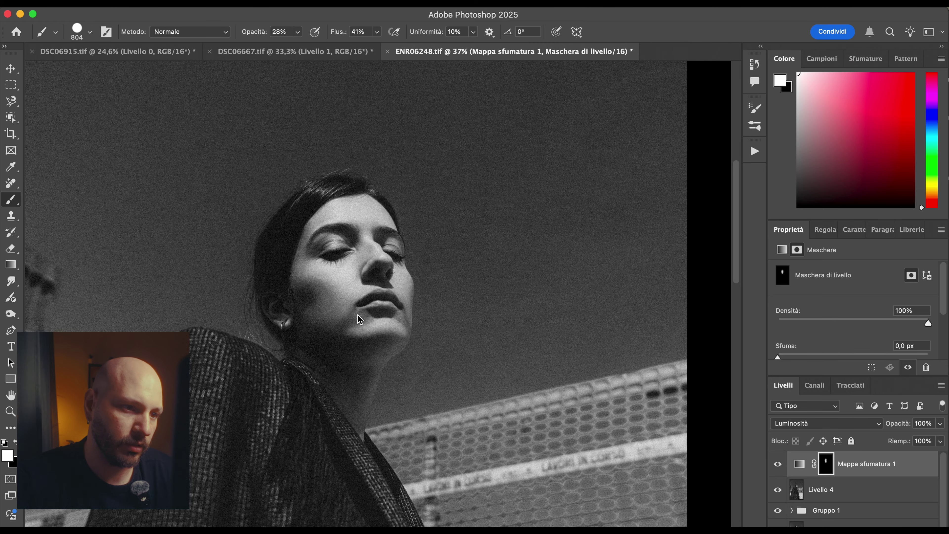
scroll(358, 318, up, 5)
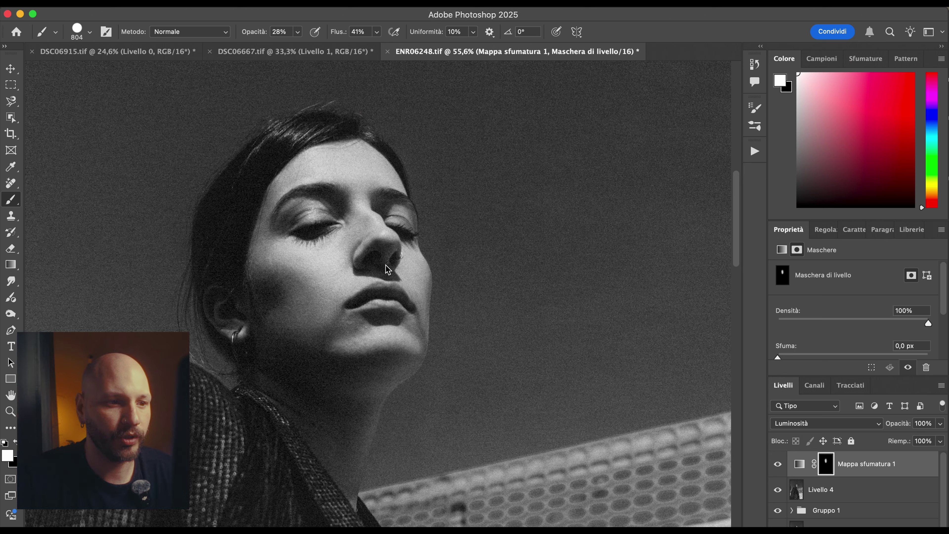
mouse_move(387, 275)
mouse_down()
mouse_move(313, 278)
mouse_move(281, 299)
mouse_up()
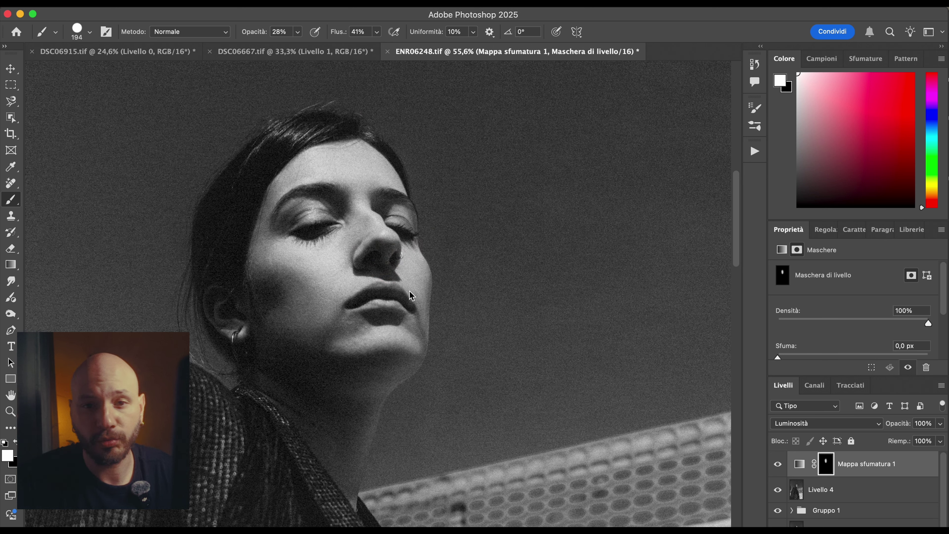
click(778, 467)
click(778, 468)
click(778, 467)
click(778, 467)
key(super+minus)
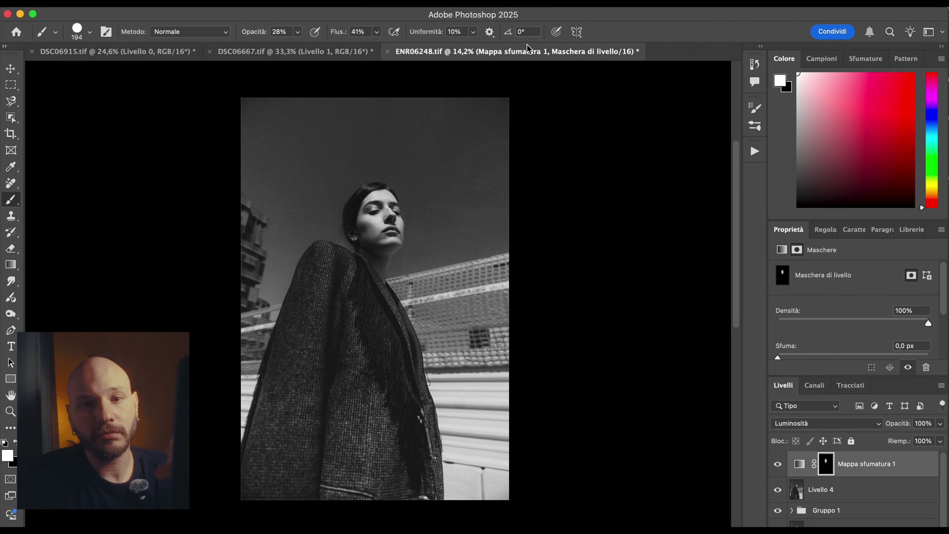
Switch to the DSC06667.tif portrait and examine the skin blemishes on the face at different magnifications.
click(275, 52)
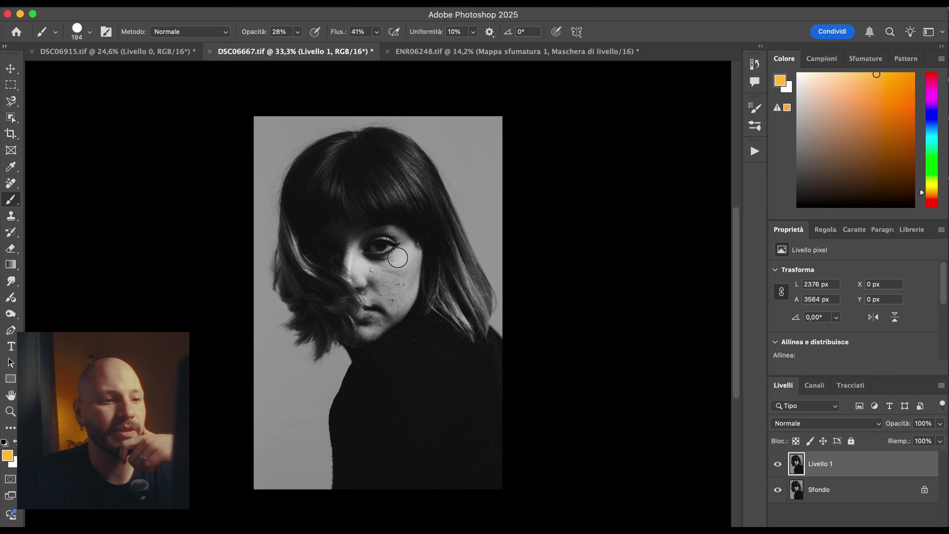
scroll(396, 268, up, 5)
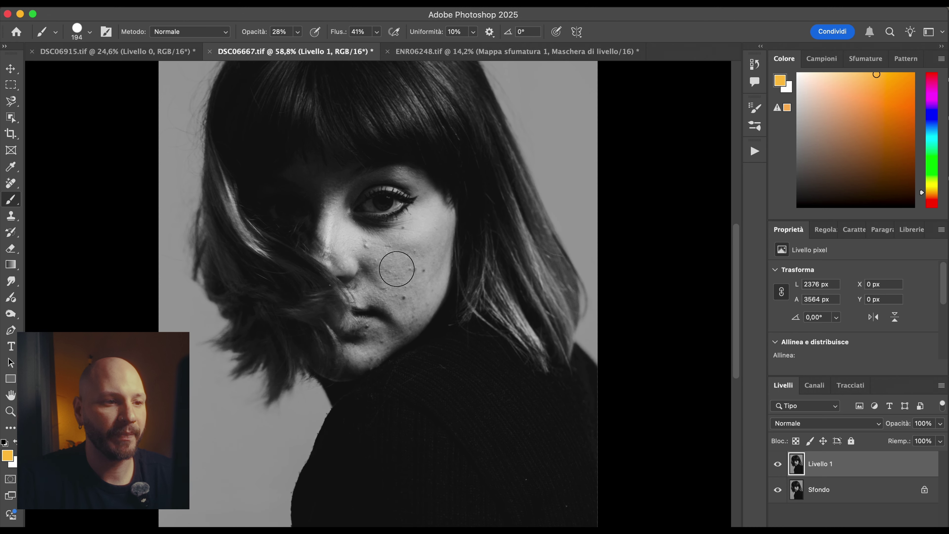
scroll(397, 268, up, 6)
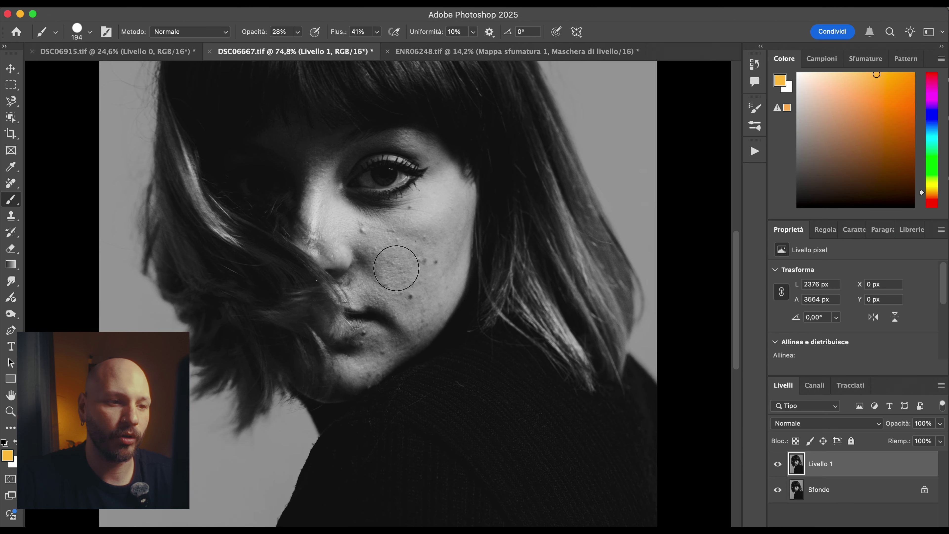
scroll(462, 286, down, 6)
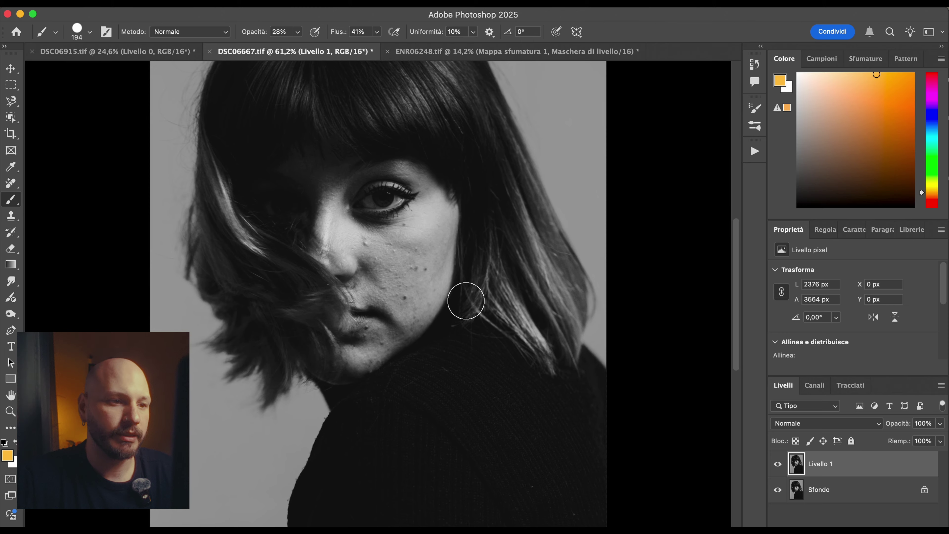
scroll(465, 301, up, 4)
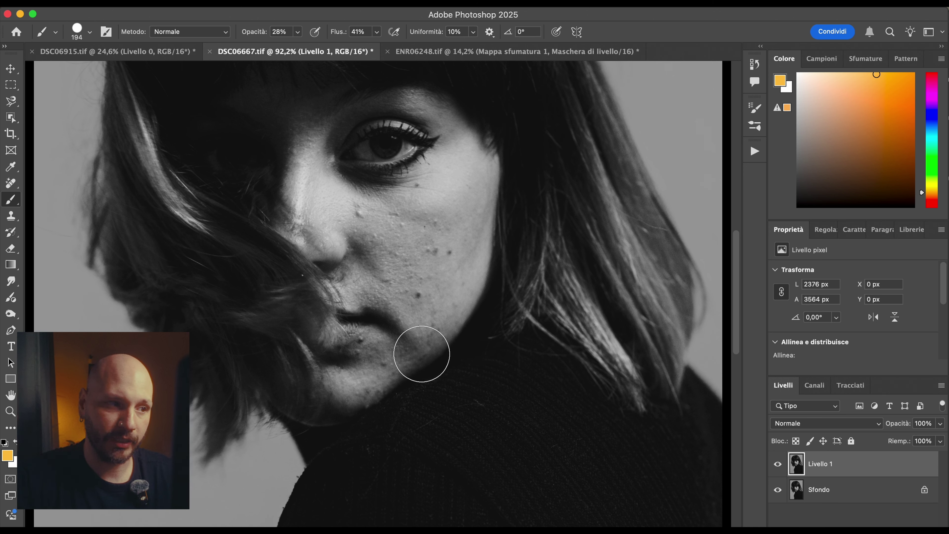
scroll(531, 290, down, 5)
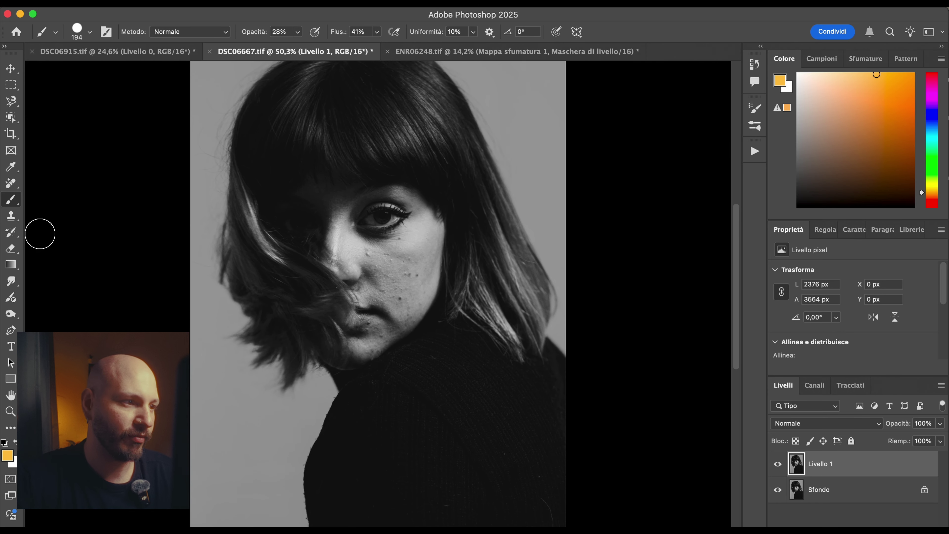
Remove the lint and stray hairs from the dark sweater on Livello 1 with the Remove tool, using a brush size of up to 65.
click(8, 183)
drag(524, 429, 505, 329)
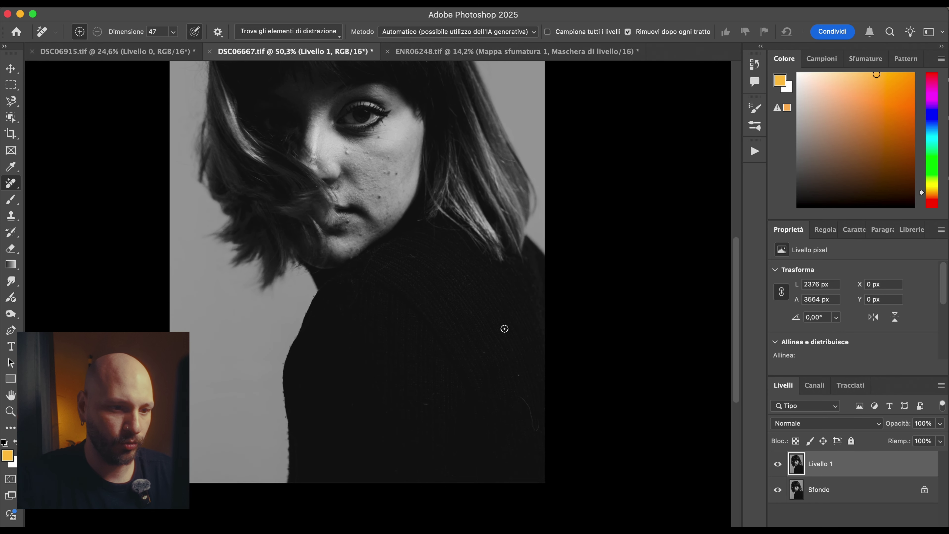
drag(537, 431, 514, 374)
drag(330, 329, 318, 340)
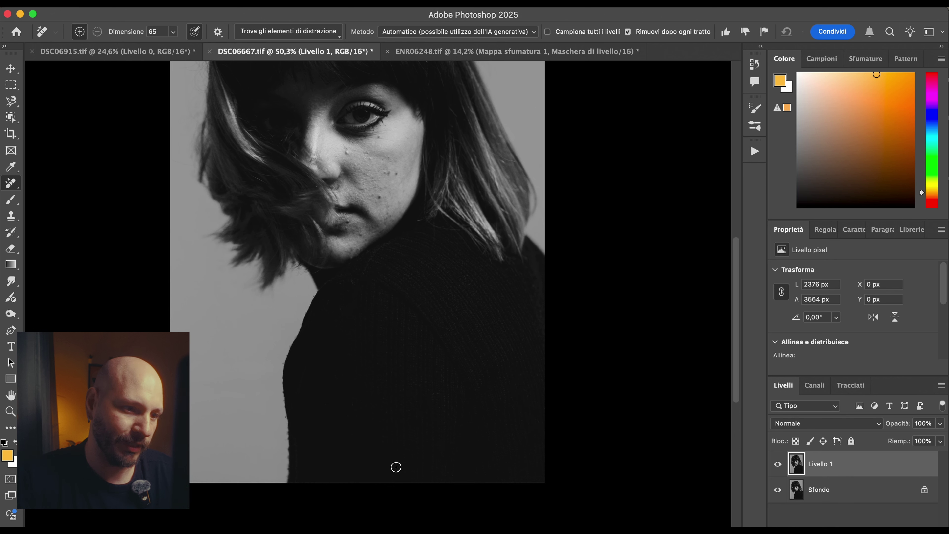
Duplicate Livello 1 and open the copy in the Aperty filter.
key(super+j)
key(super+0)
click(389, 3)
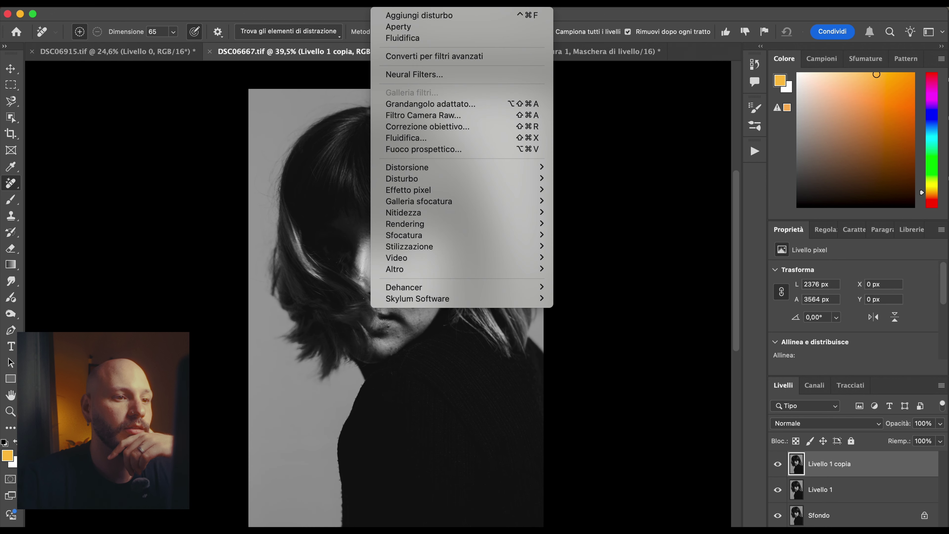
mouse_move(538, 298)
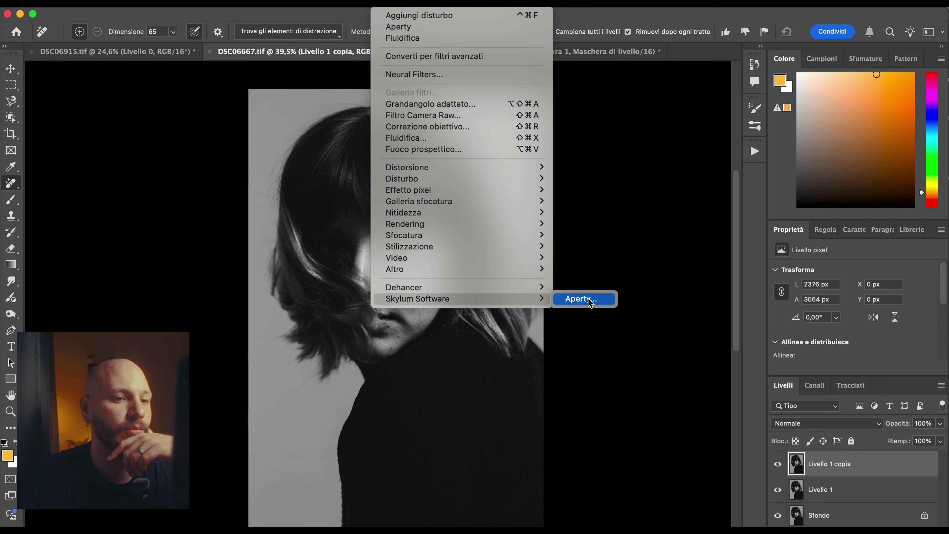
click(580, 298)
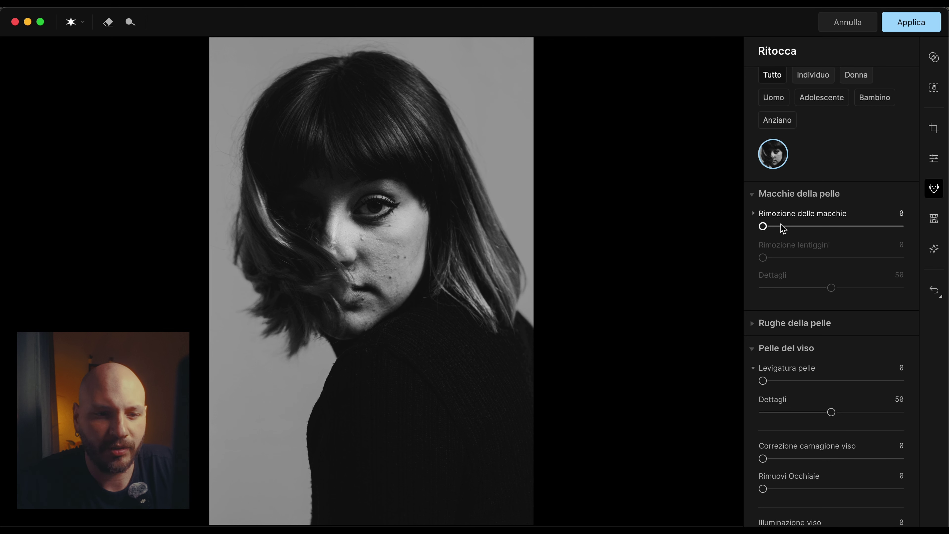
Try blemish removal at 100 and face skin smoothing at 6, with the details of both at 100.
drag(783, 228, 903, 226)
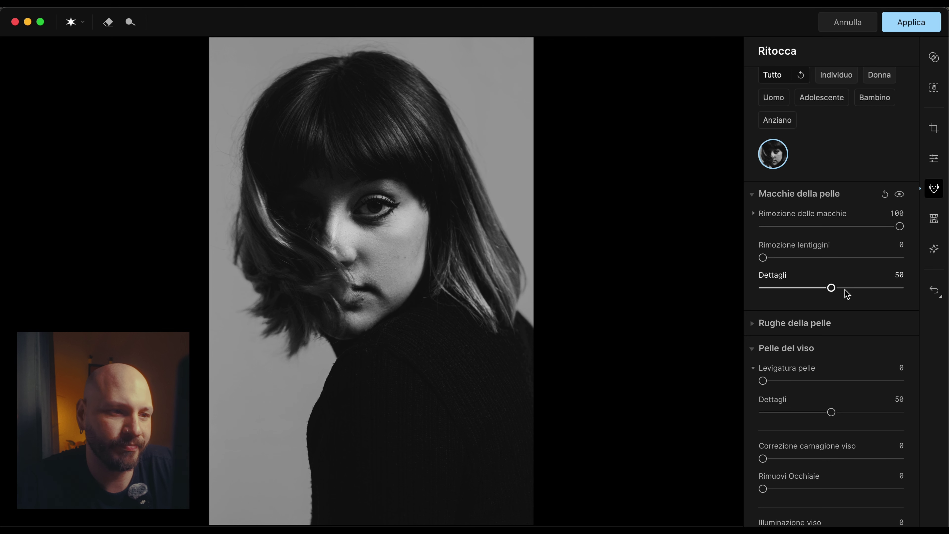
drag(844, 288, 903, 288)
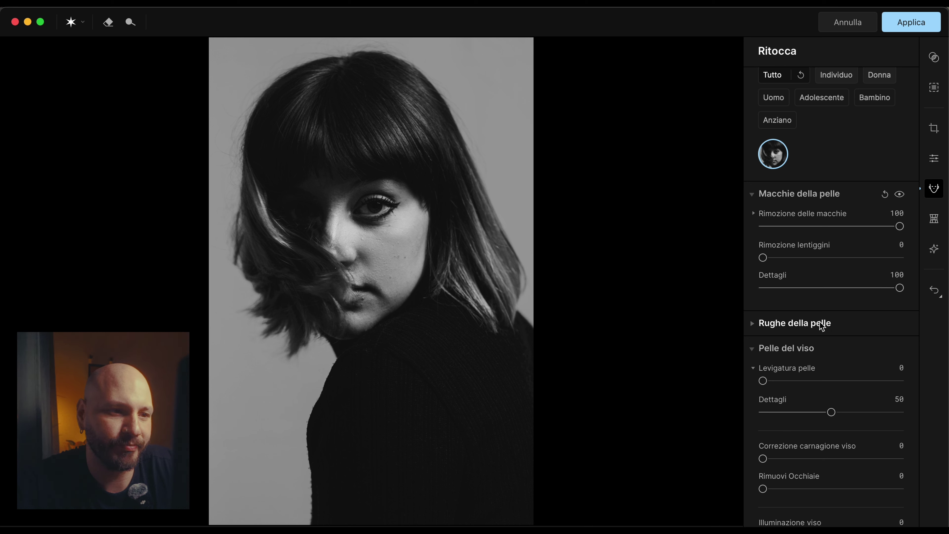
scroll(842, 356, down, 2)
drag(776, 347, 769, 345)
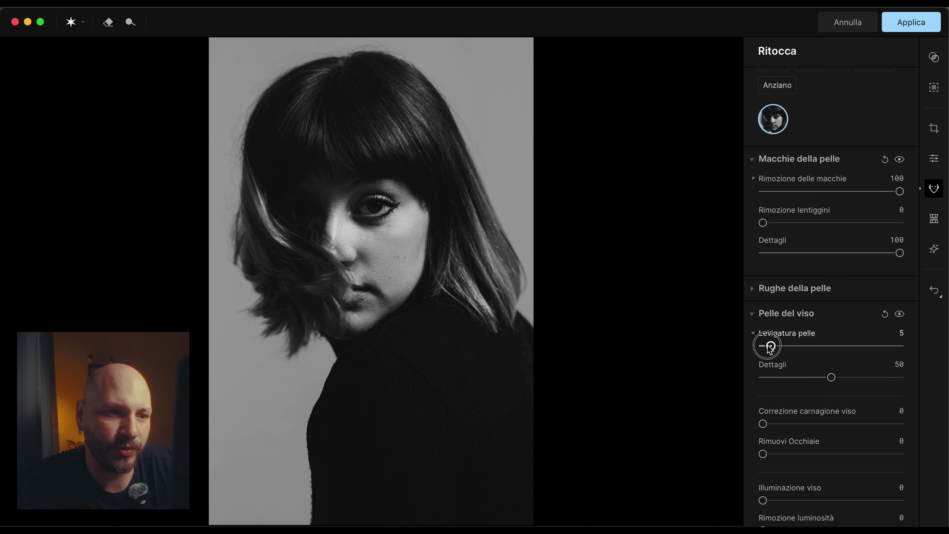
drag(831, 377, 943, 372)
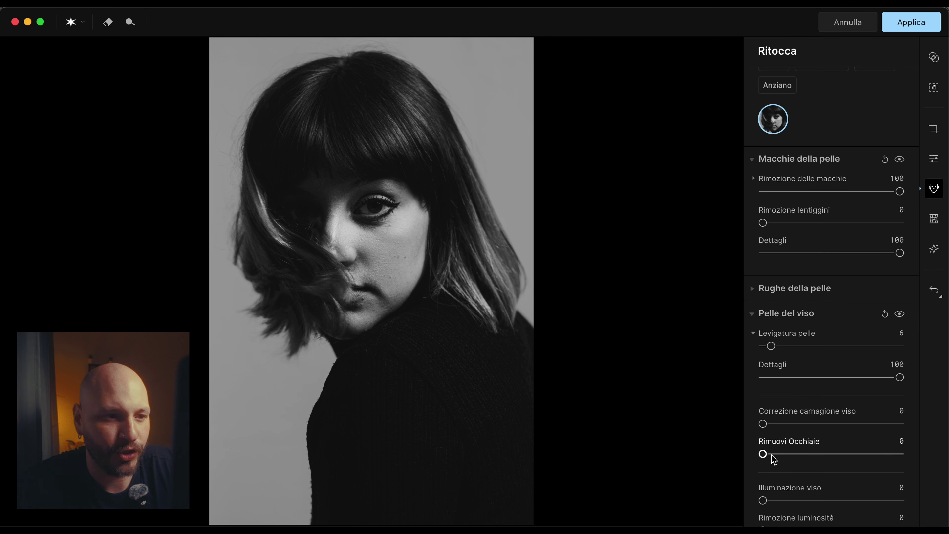
Try dark-circle removal at 11 and inspect the retouched face up close.
drag(772, 459, 778, 455)
scroll(779, 456, down, 3)
key(super+equal)
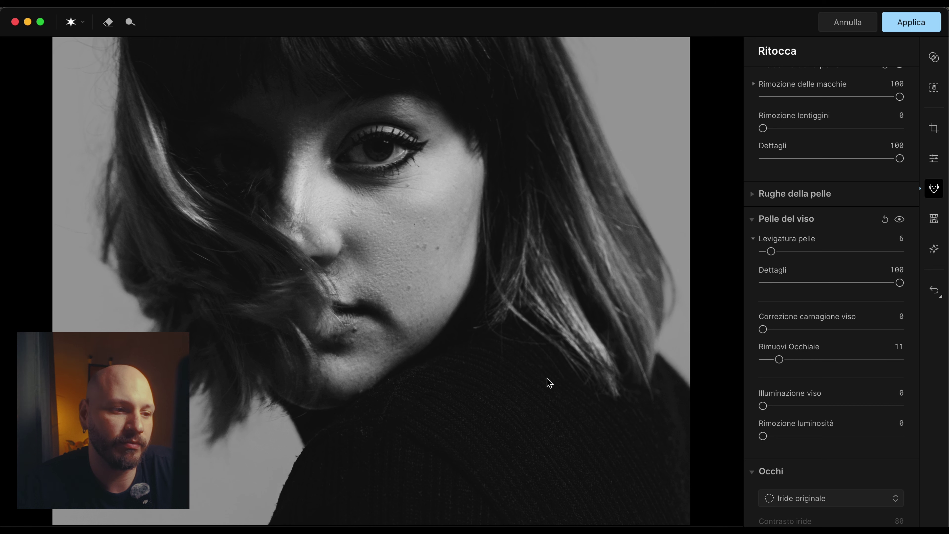
drag(548, 382, 546, 432)
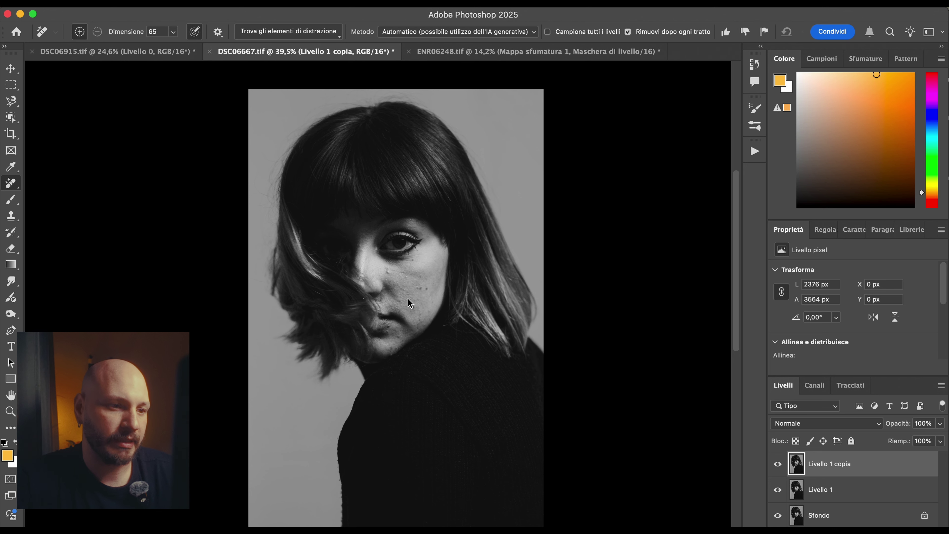
Remove the spots beside the lower lip on Livello 1 copia with the Remove tool.
scroll(410, 303, up, 6)
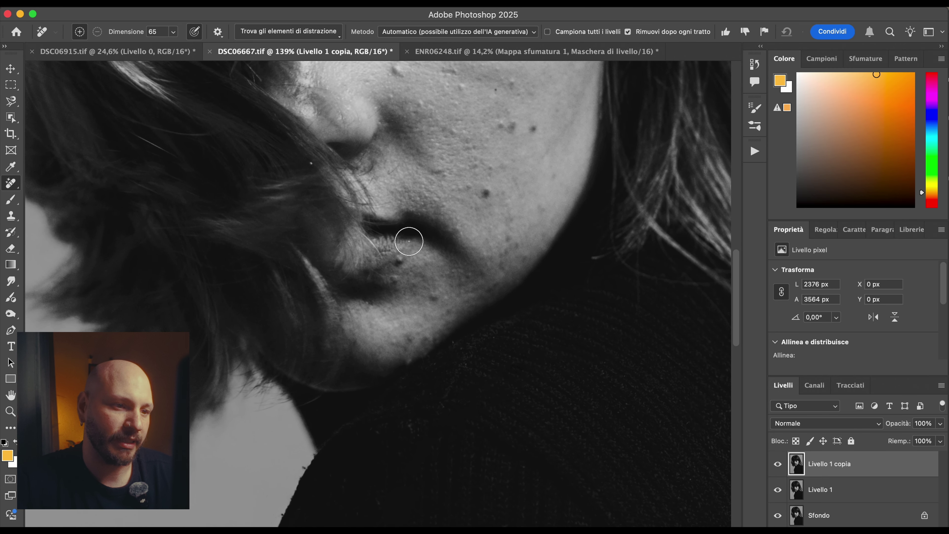
drag(418, 277, 398, 273)
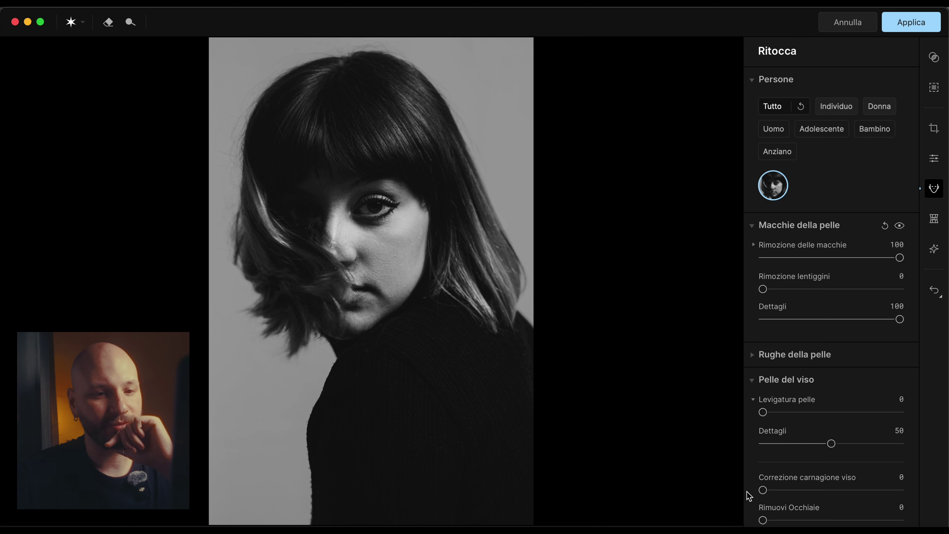
Apply the Aperty retouch with contour at 22 and feathering at 35, and set the opacity of Livello 1 copia 2 to 91%.
scroll(825, 389, down, 5)
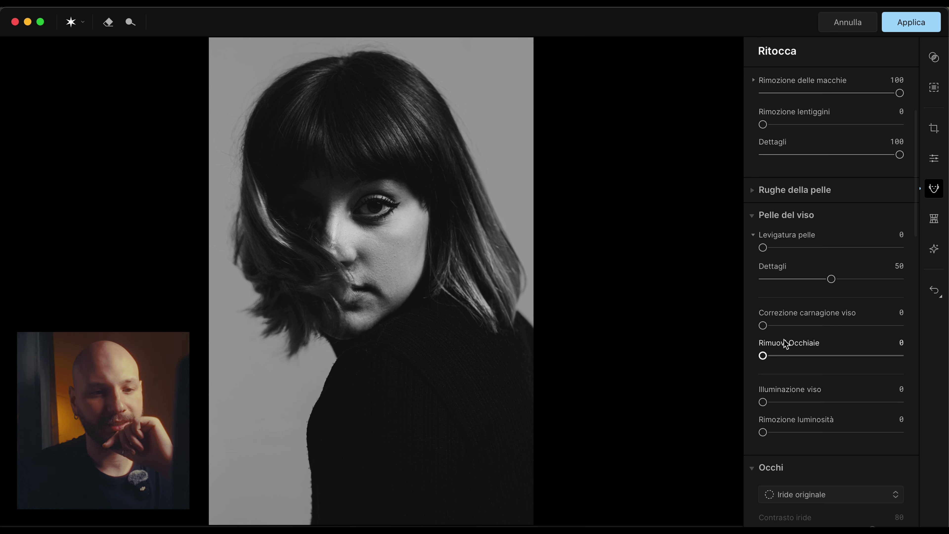
scroll(788, 351, down, 10)
scroll(803, 291, up, 2)
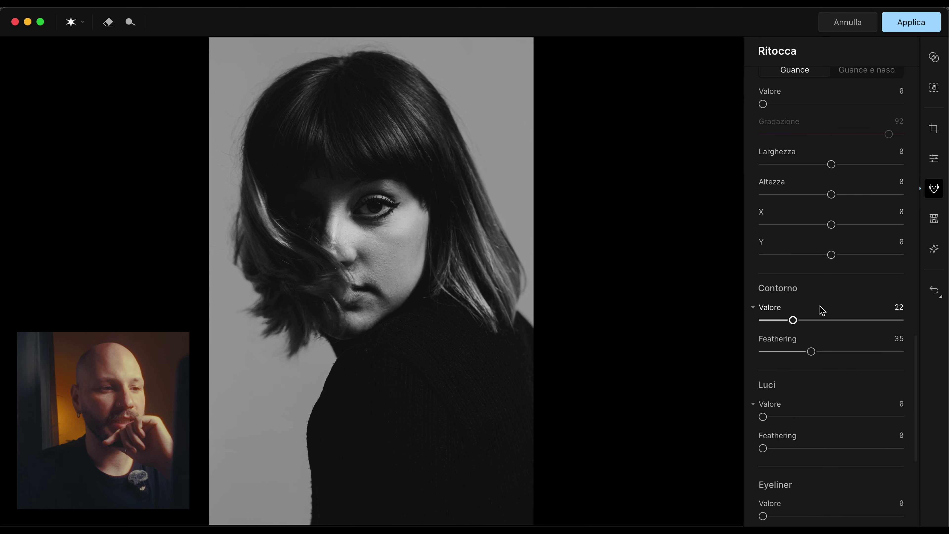
scroll(822, 310, up, 2)
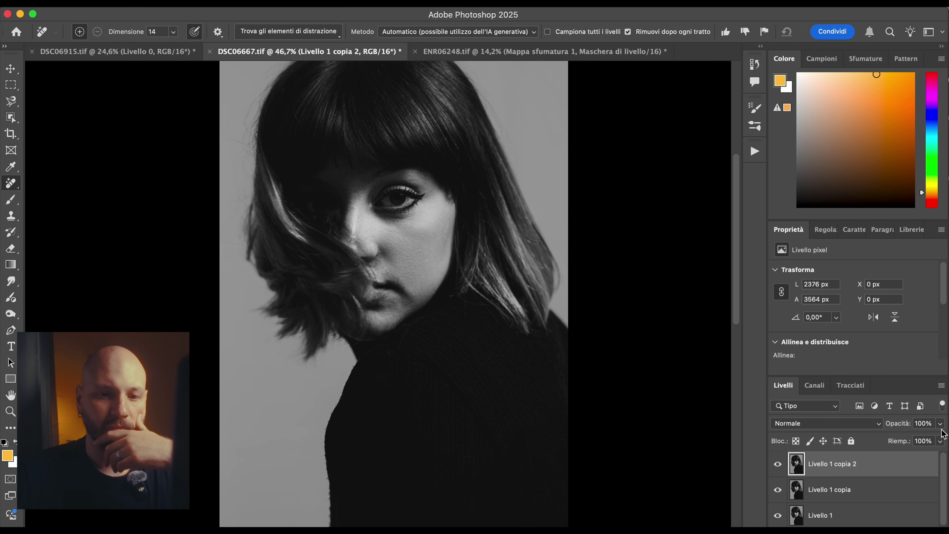
mouse_move(940, 423)
mouse_down()
mouse_move(918, 440)
mouse_move(904, 437)
mouse_move(935, 441)
mouse_up()
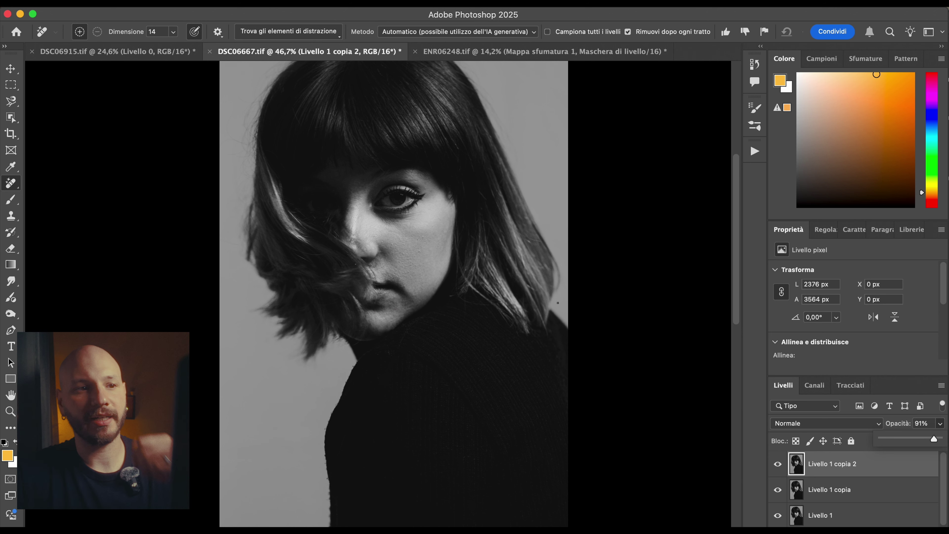
Group Livello 1 copia 2, Livello 1 copia and Livello 1.
key(super+minus)
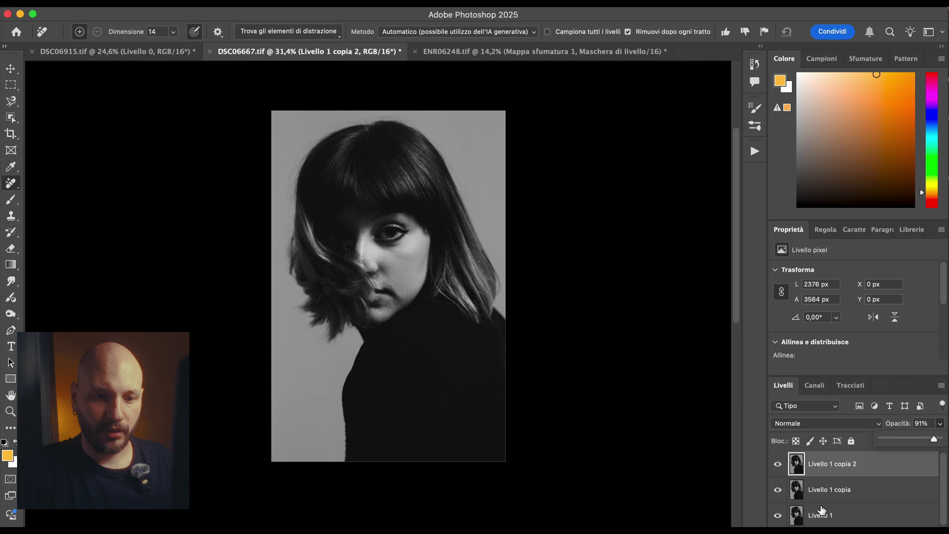
scroll(822, 497, down, 1)
shift+click(839, 503)
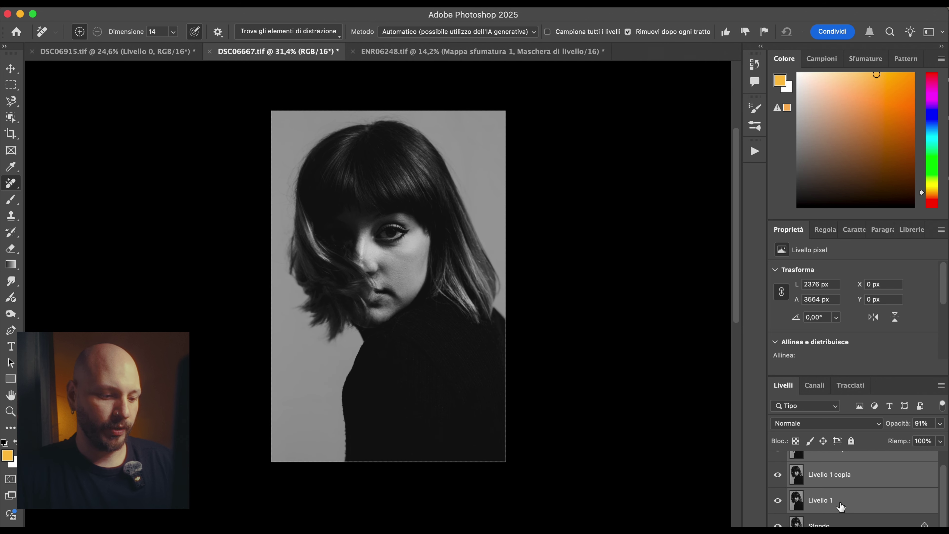
key(super+g)
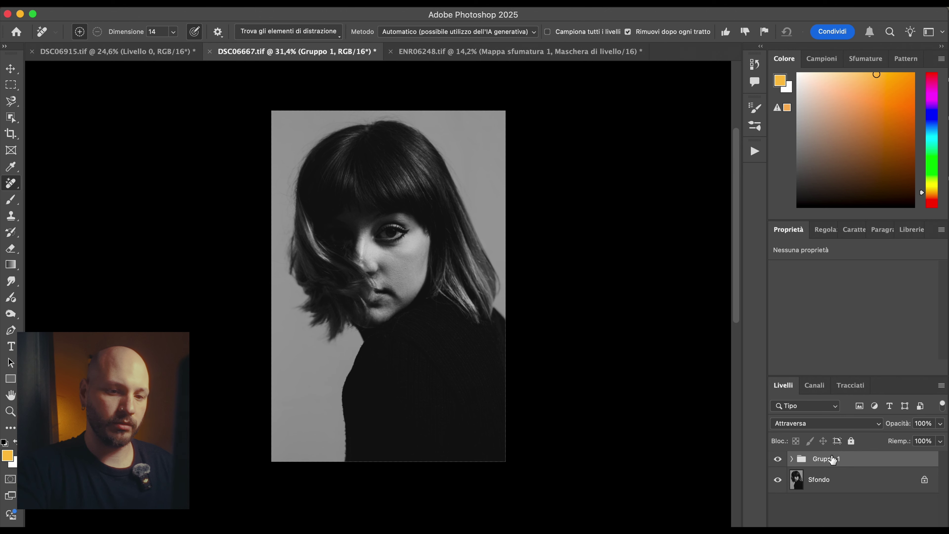
Add noise to a new merged copy of the visible layers and lower that layer's opacity.
key(super+alt+shift+e)
click(378, 3)
click(594, 180)
click(514, 318)
drag(511, 291, 514, 292)
click(669, 117)
click(940, 424)
drag(939, 438, 929, 439)
Deselect the layers and toggle the visibility of the retouch layers to compare the portrait before and after.
key(v)
click(64, 107)
drag(778, 484, 775, 465)
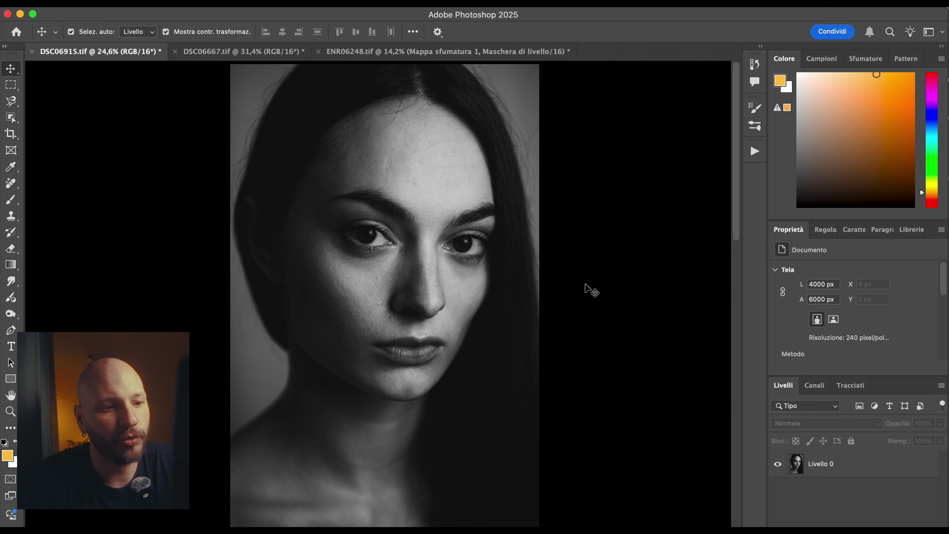
Duplicate Livello 0 of DSC06915.tif and open the copy in the Aperty filter.
key(super+j)
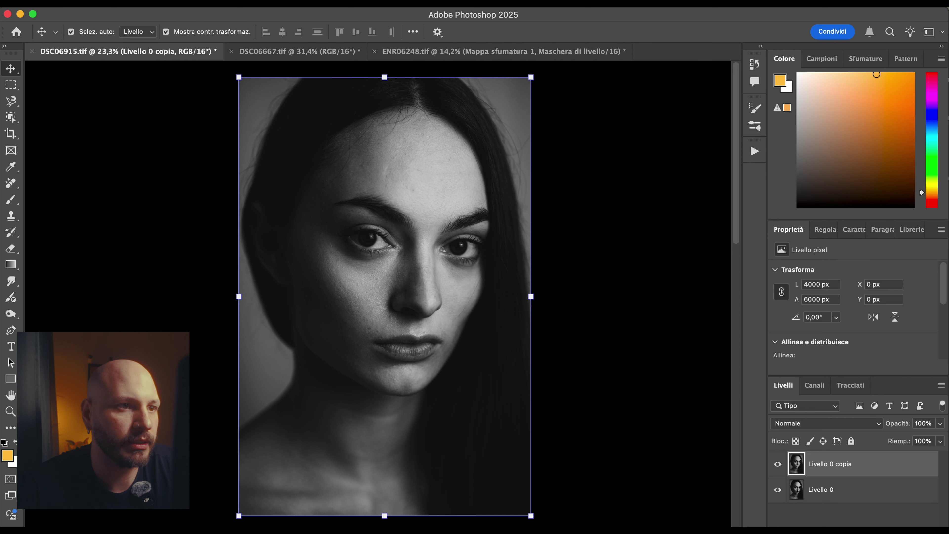
click(381, 3)
mouse_move(451, 298)
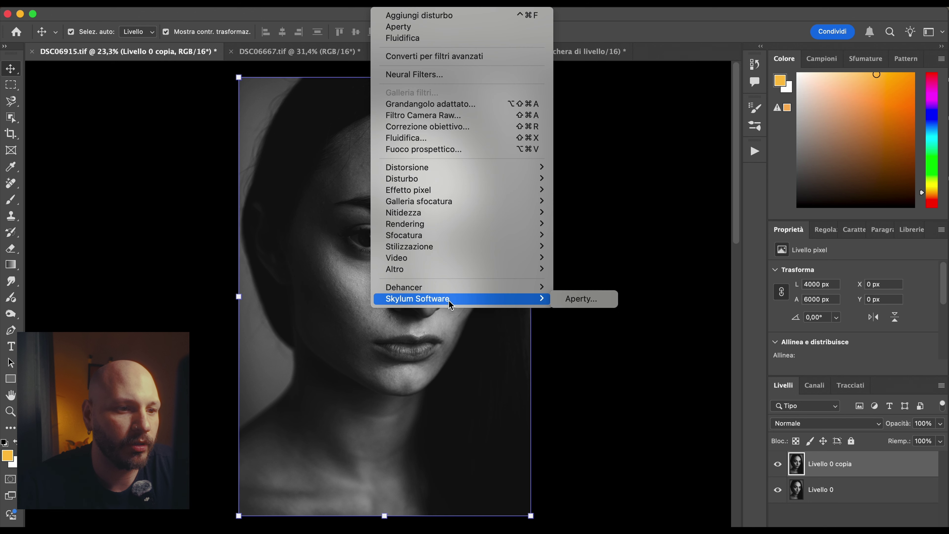
click(581, 299)
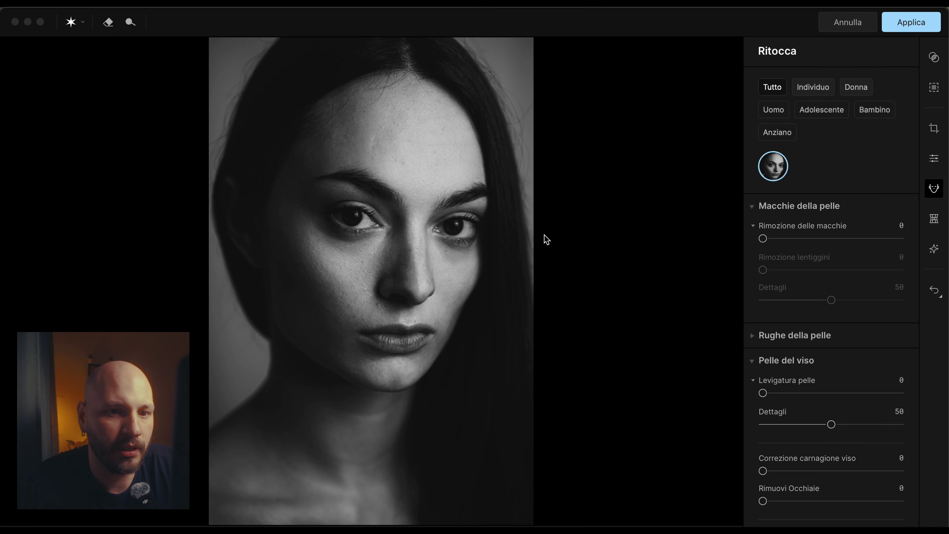
Set blemish removal to 93 with details 100, contour to 22 with feathering 37, eyebrow enhancement to 10 and lip darkening to 28.
drag(821, 242, 891, 242)
drag(854, 301, 898, 303)
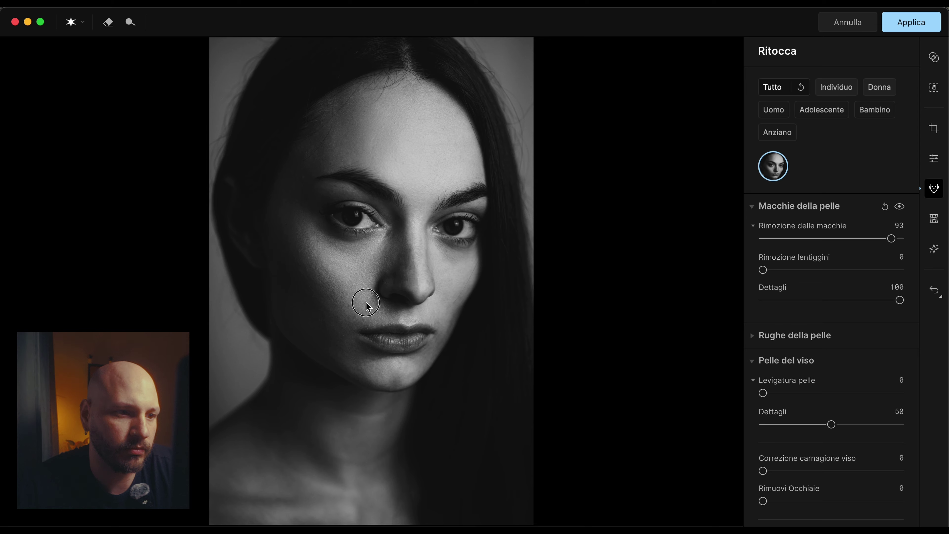
scroll(367, 303, up, 5)
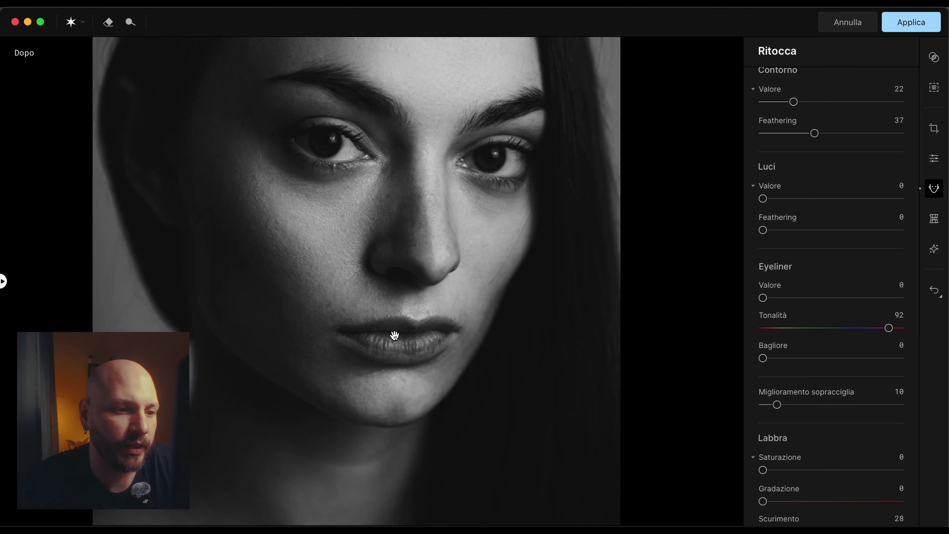
click(394, 335)
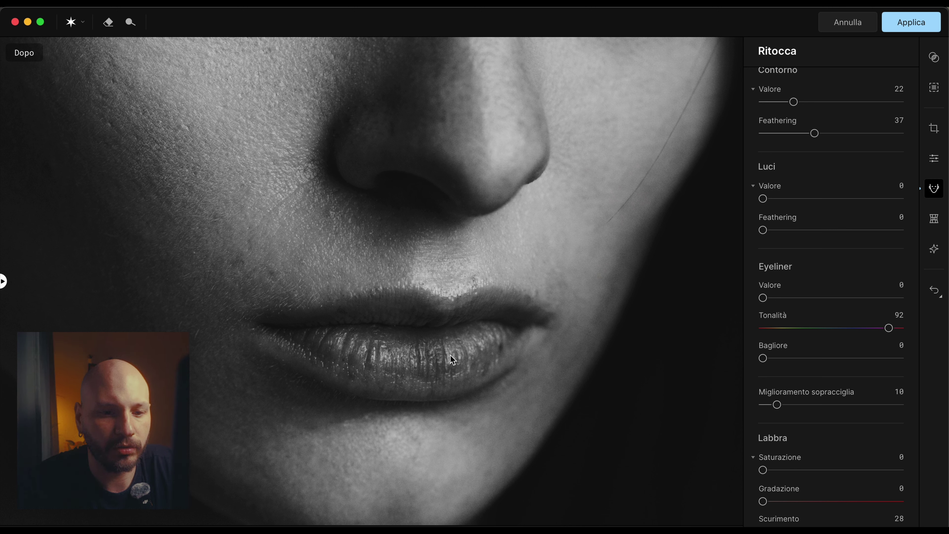
Set the lip smoothing to about 98 and apply the Aperty retouch to Livello 0 copia.
scroll(834, 307, up, 2)
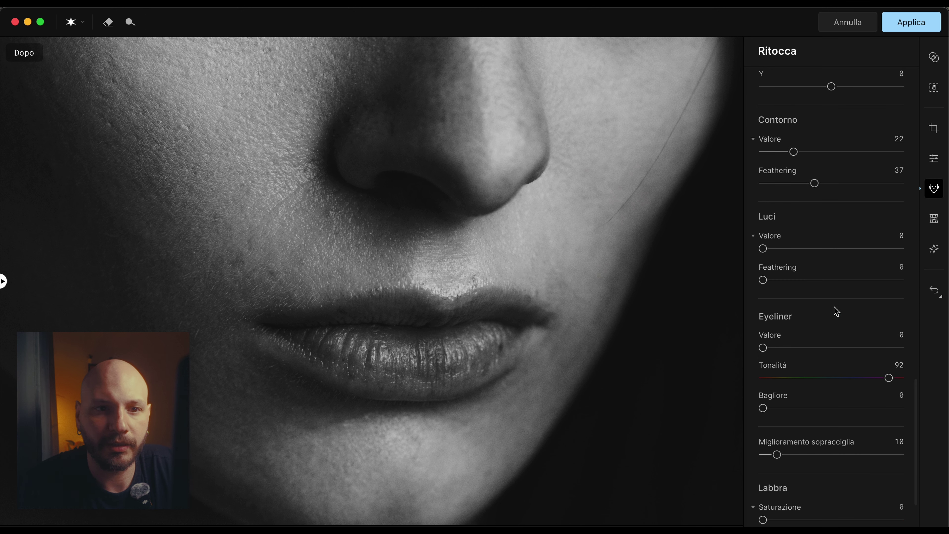
scroll(834, 307, up, 10)
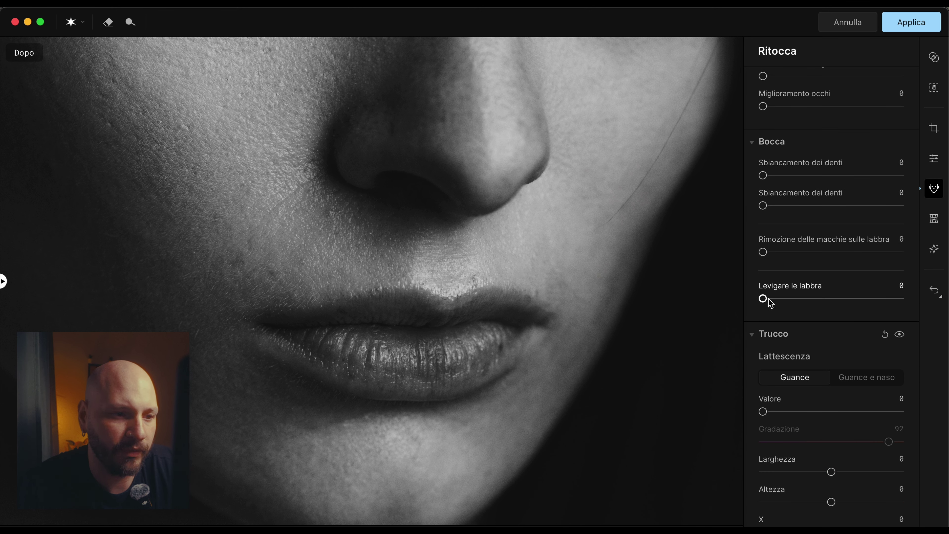
drag(763, 299, 897, 298)
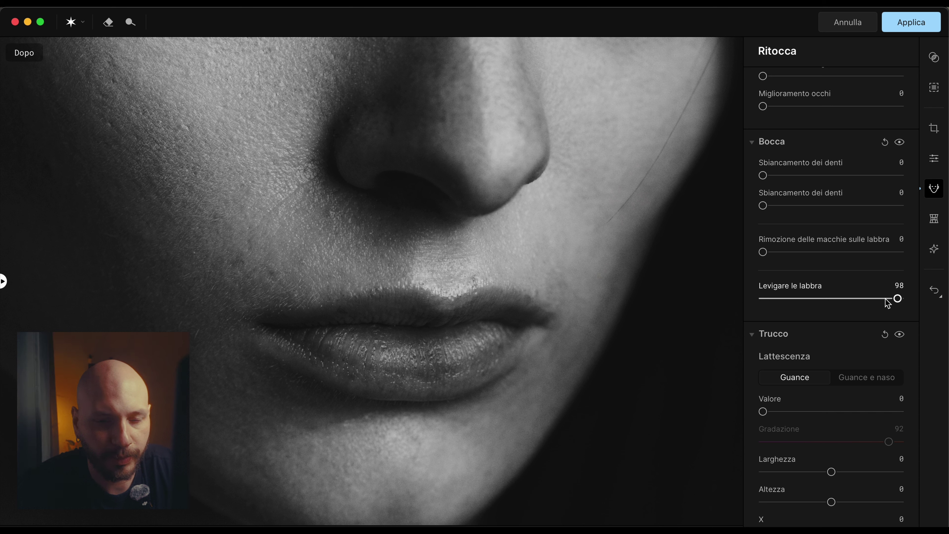
drag(886, 305, 877, 304)
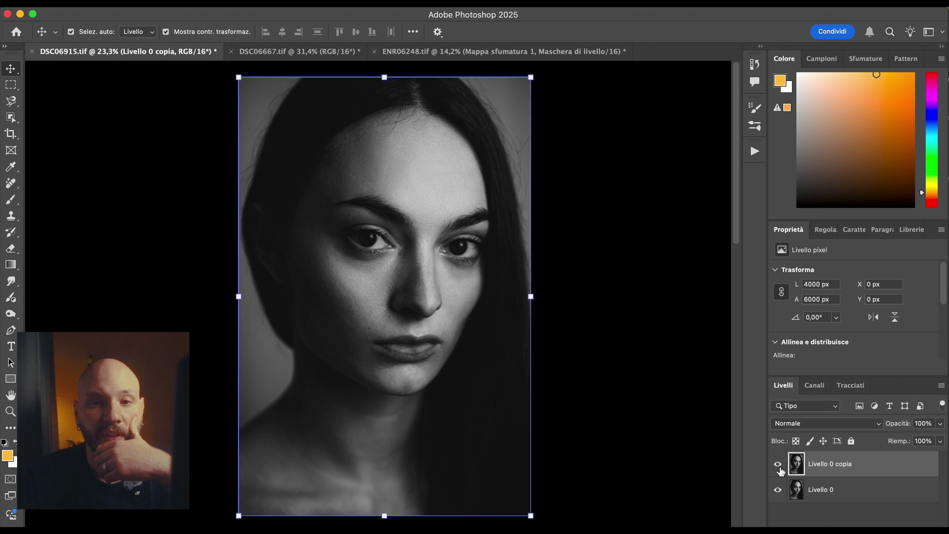
Hide and show Livello 0 copia to compare it with the original, and duplicate it.
click(778, 465)
click(778, 465)
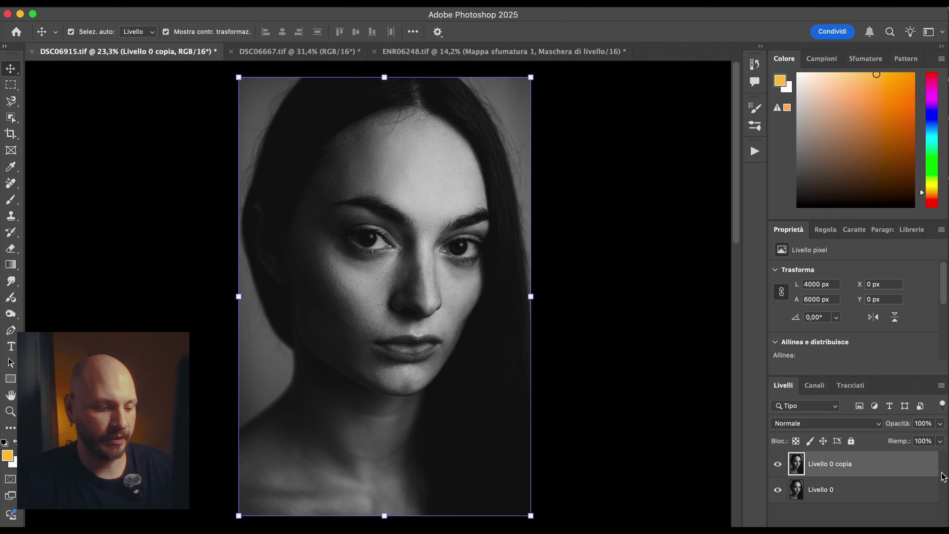
key(super)
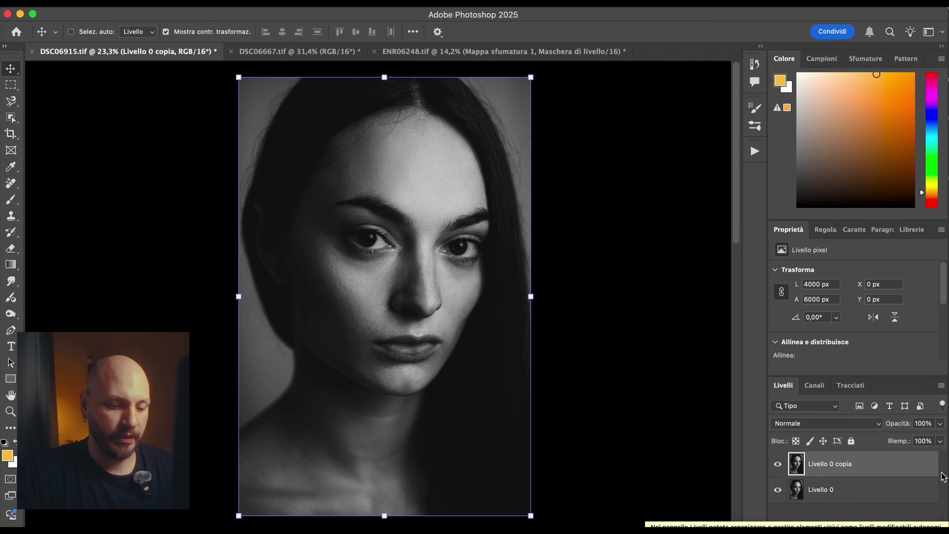
key(super+j)
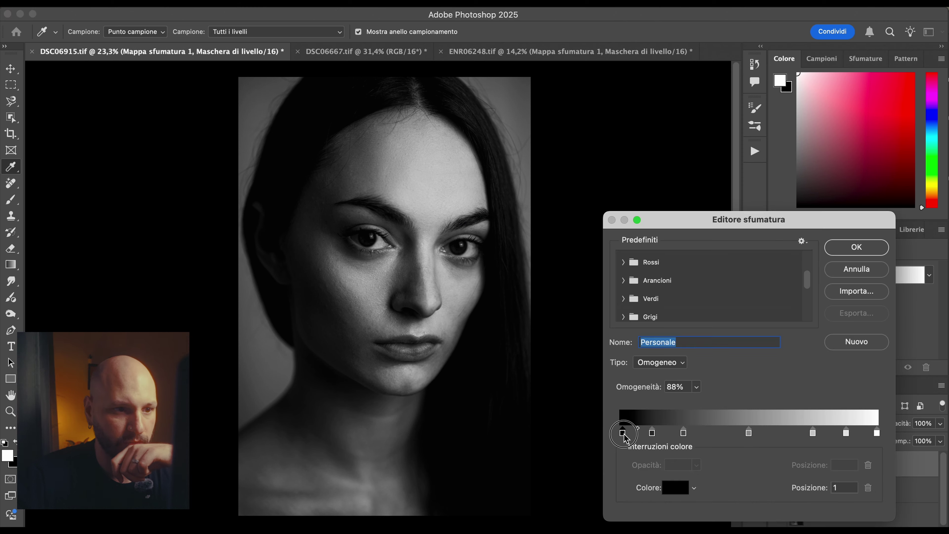
Adjust the midtone and highlight stops of a gradient map in Luminosity mode and mask it to the face.
click(746, 432)
click(841, 430)
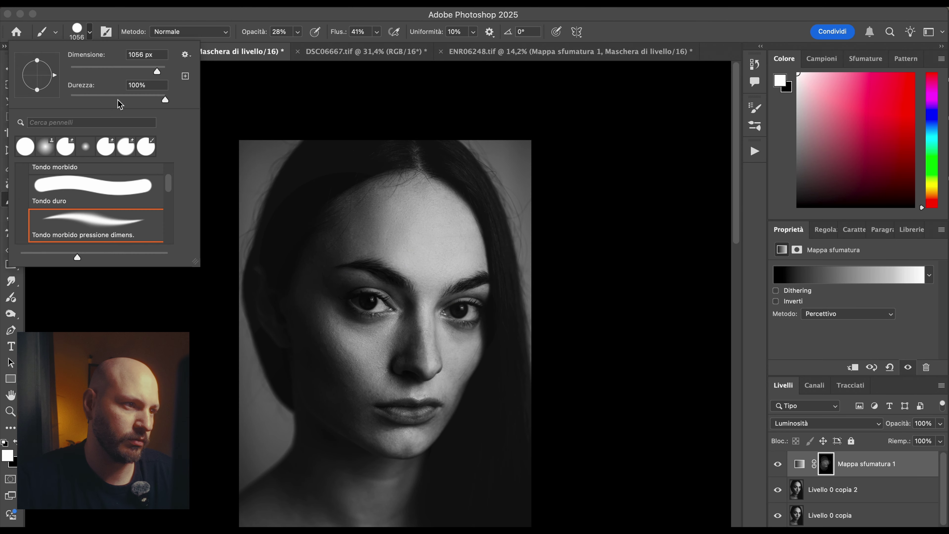
key(Escape)
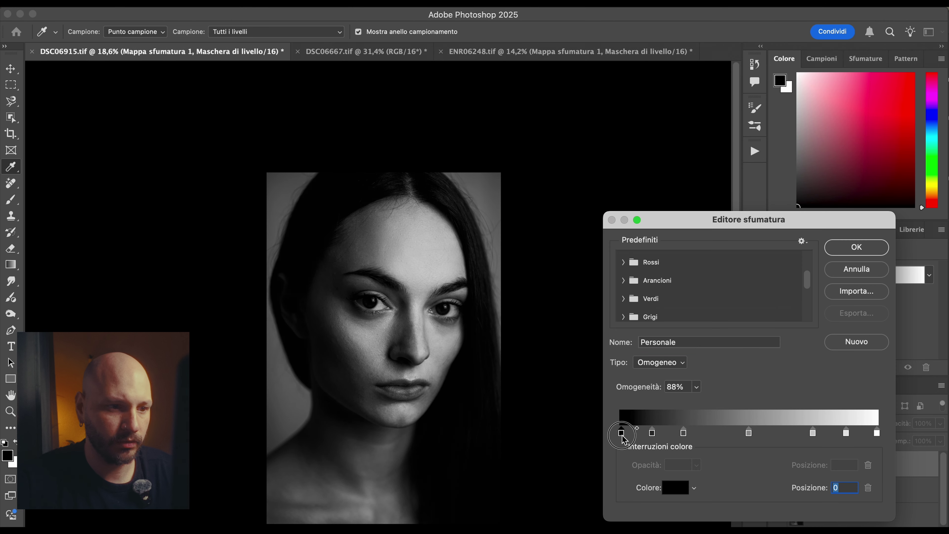
Refine the gradient of Mappa sfumatura 1 by moving a dark stop to 26 and adjusting the midtone and highlight stops.
click(685, 433)
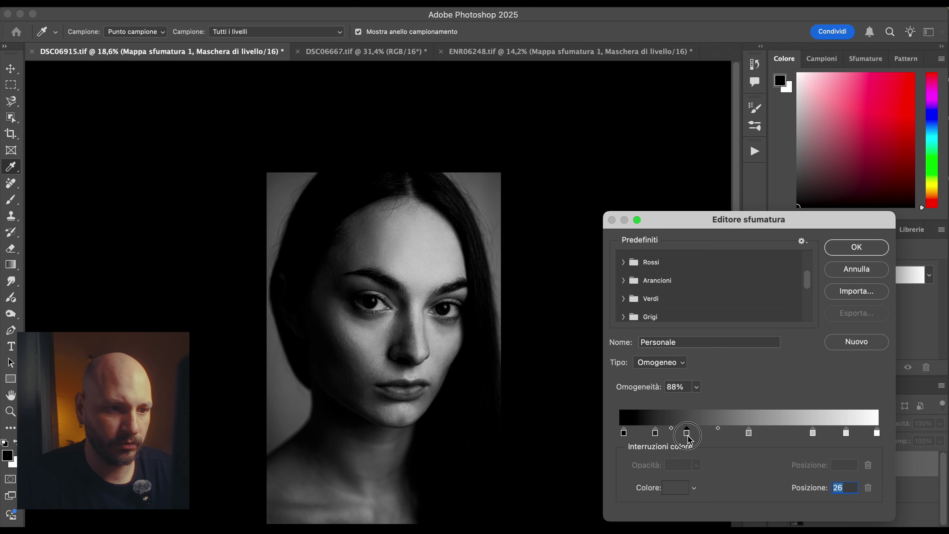
drag(686, 437, 764, 433)
click(812, 433)
click(846, 432)
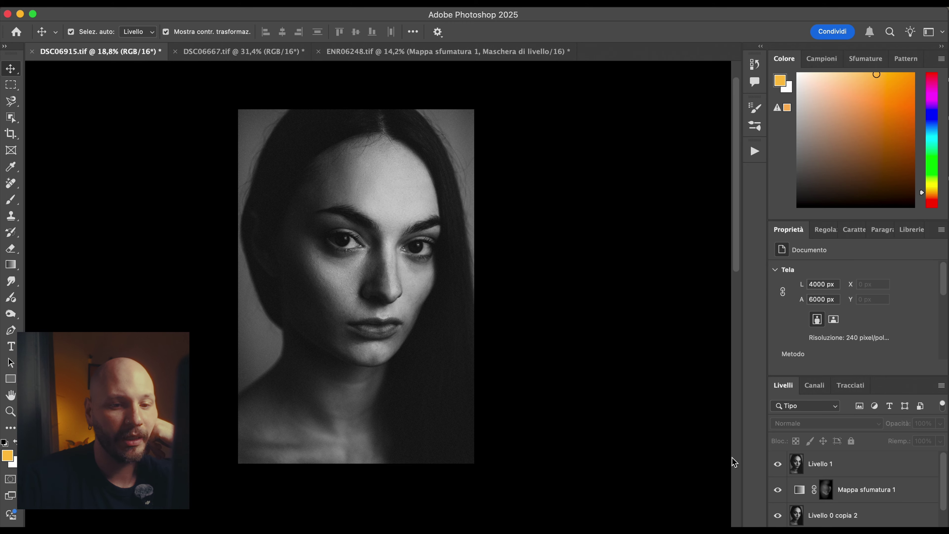
Select the retouch layers from Livello 0 copia up to Livello 1.
click(786, 471)
scroll(818, 491, down, 2)
click(821, 501)
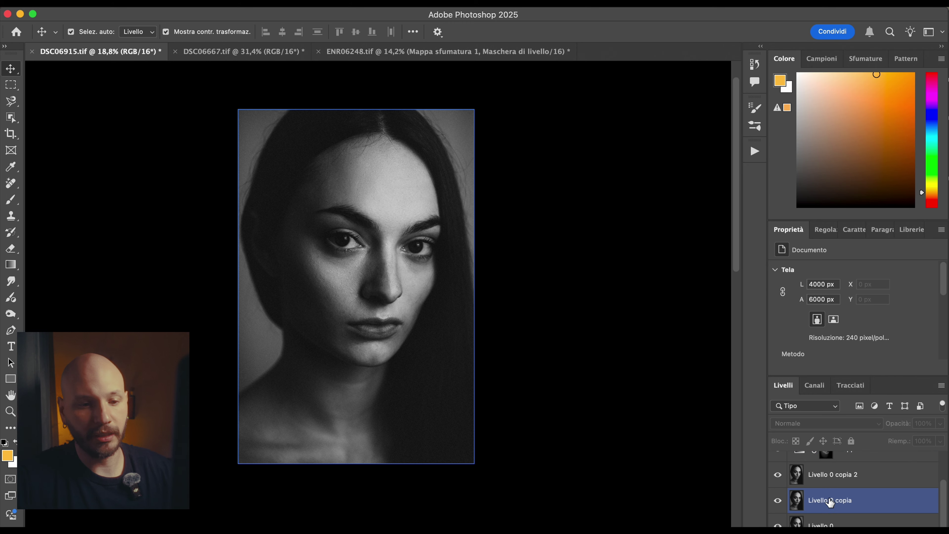
scroll(824, 494, up, 2)
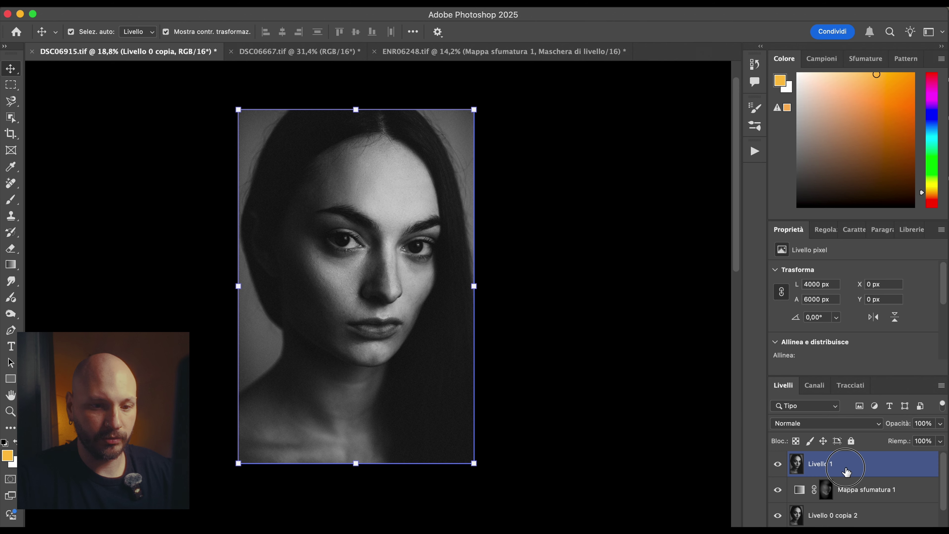